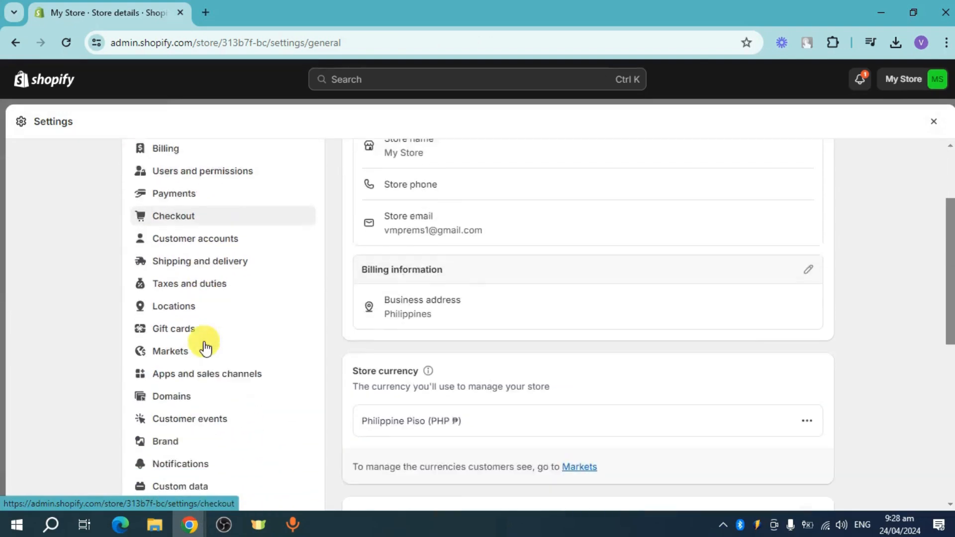
Review the store's Brand settings, from logos and colors through cover image, slogan and short description to social links, and close the settings
scroll(207, 391, "up", 1)
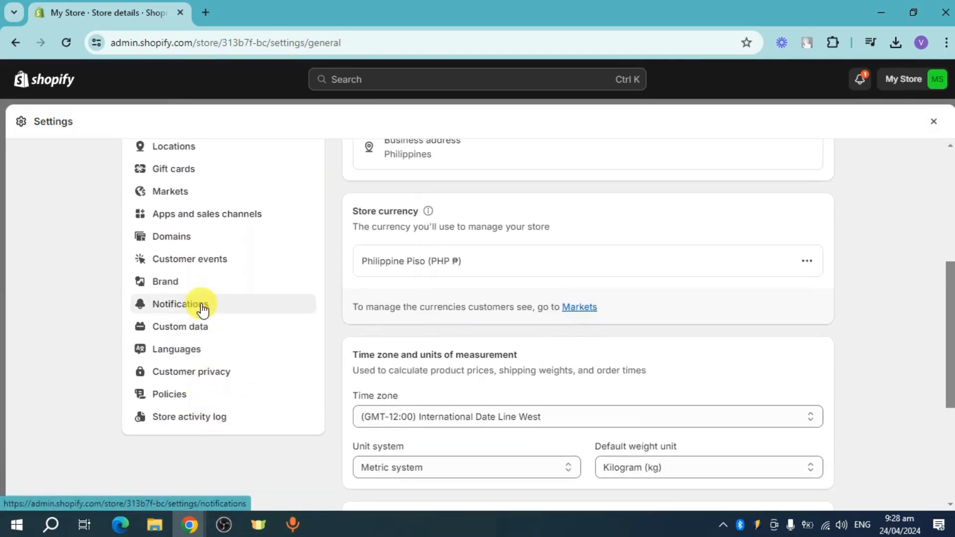
left_click(199, 281)
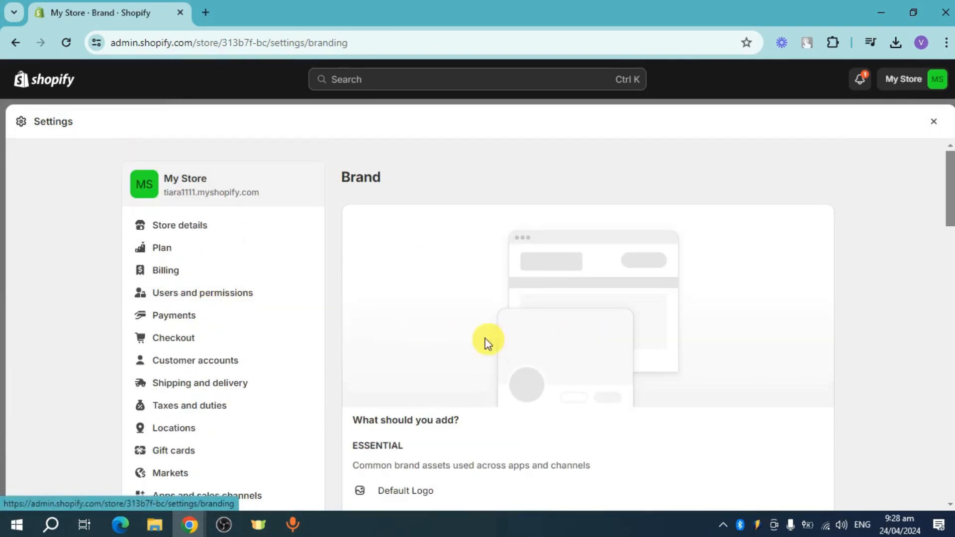
scroll(512, 355, "down", 3)
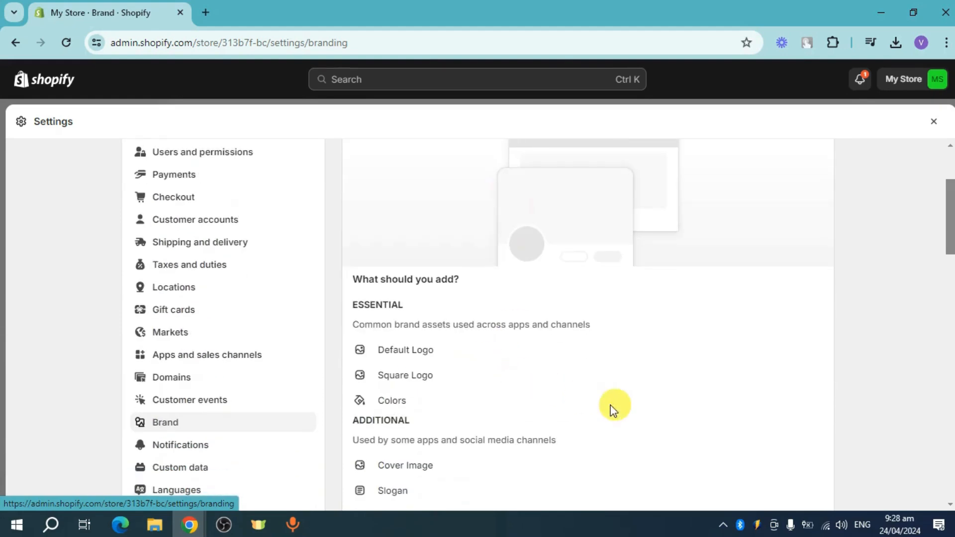
scroll(582, 399, "down", 3)
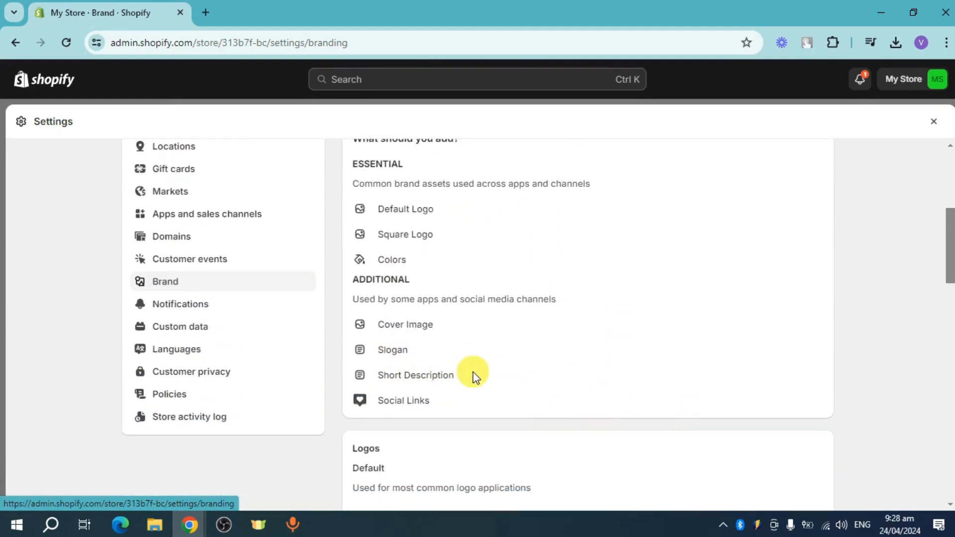
scroll(576, 369, "down", 4)
scroll(585, 283, "down", 7)
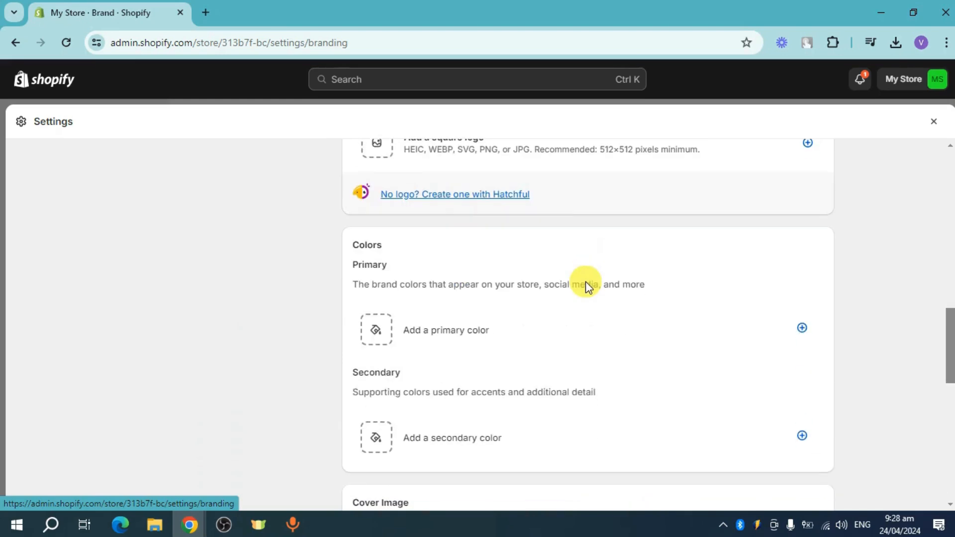
scroll(618, 315, "down", 3)
scroll(619, 315, "down", 4)
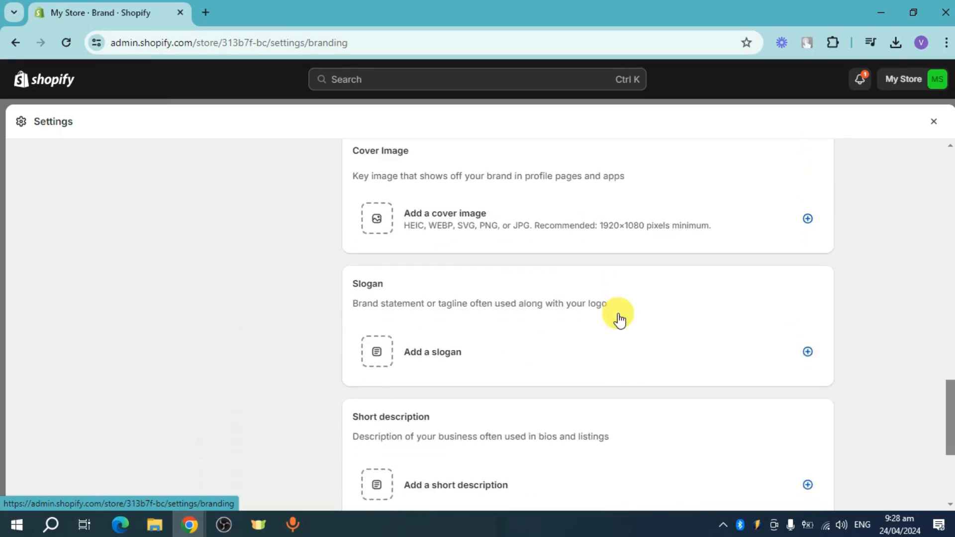
scroll(618, 313, "down", 4)
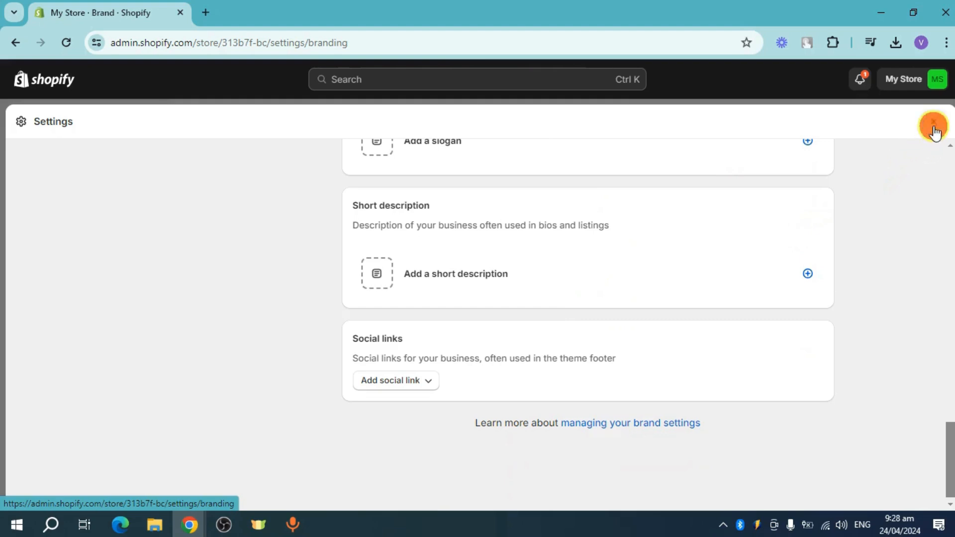
left_click(934, 127)
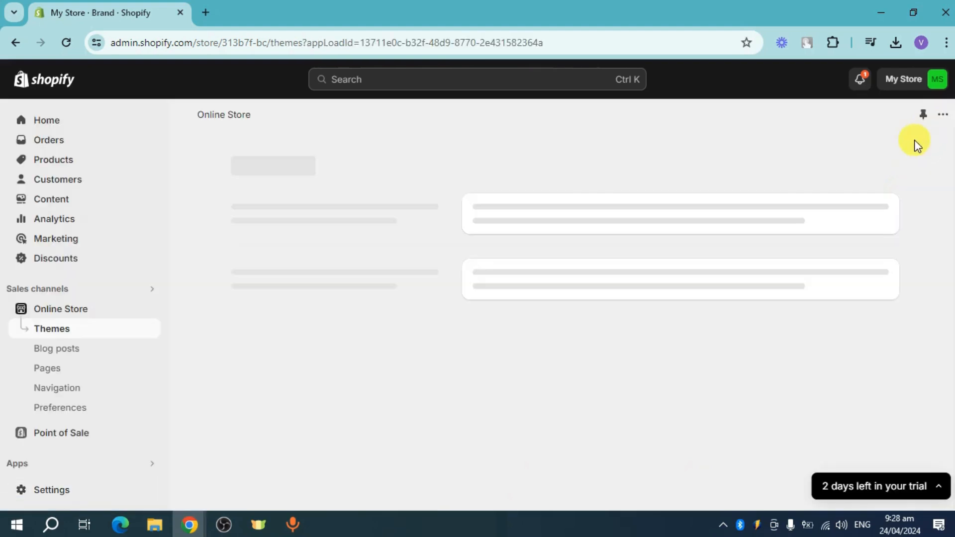
Create and save a new online store page titled "Put your Design here", and return to the pages list
left_click(70, 376)
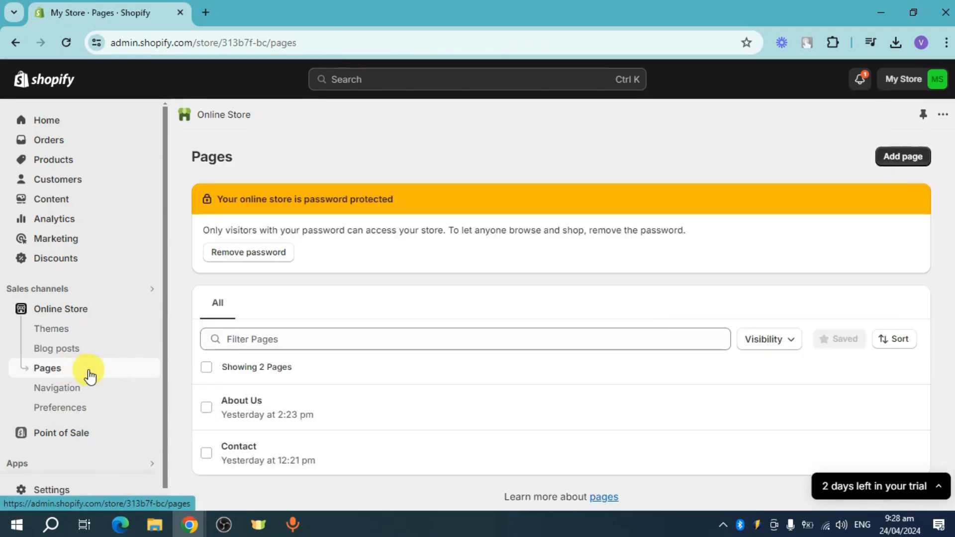
left_click(897, 162)
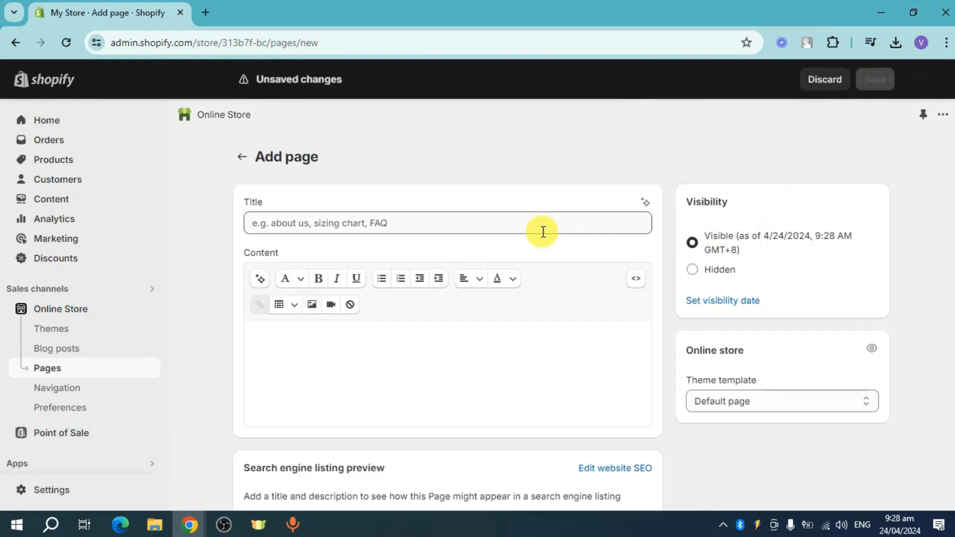
left_click(378, 220)
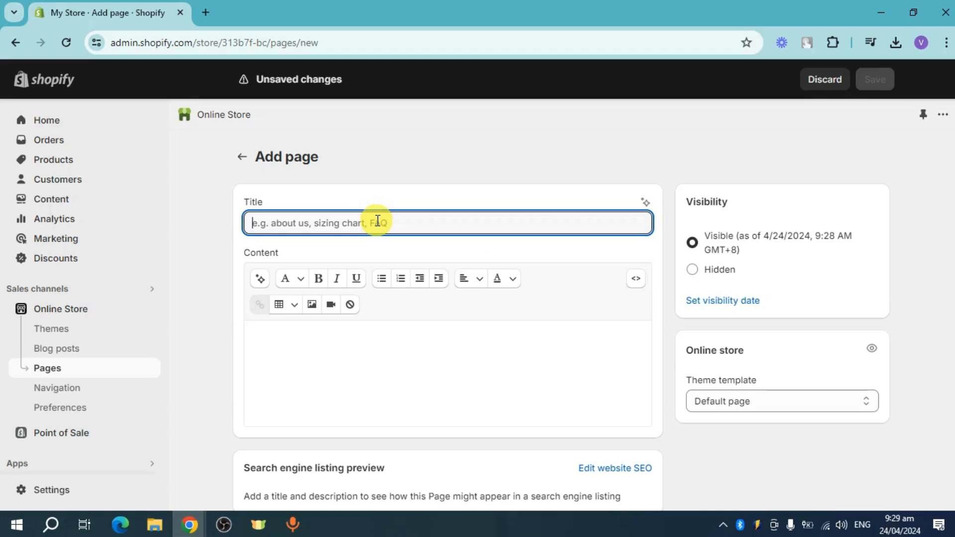
type("Put your Design here")
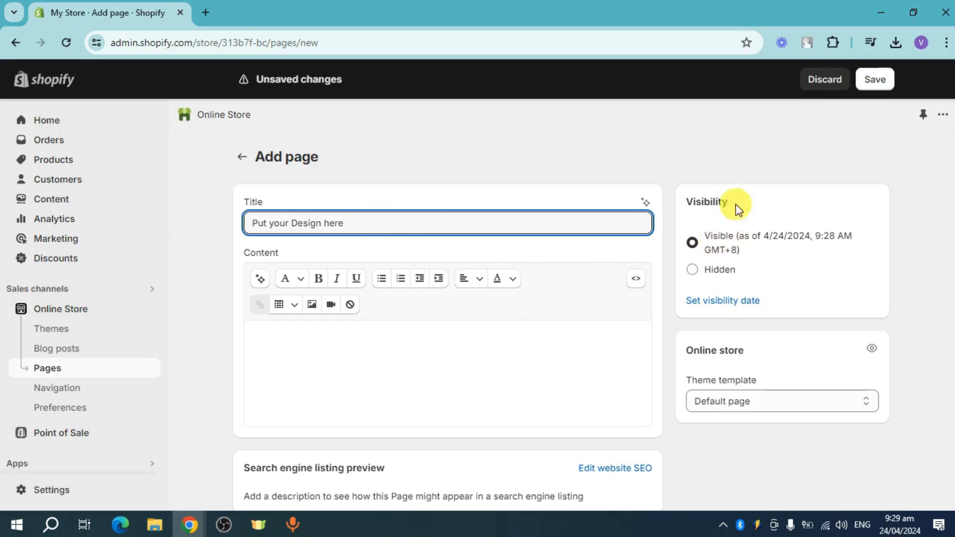
left_click(871, 82)
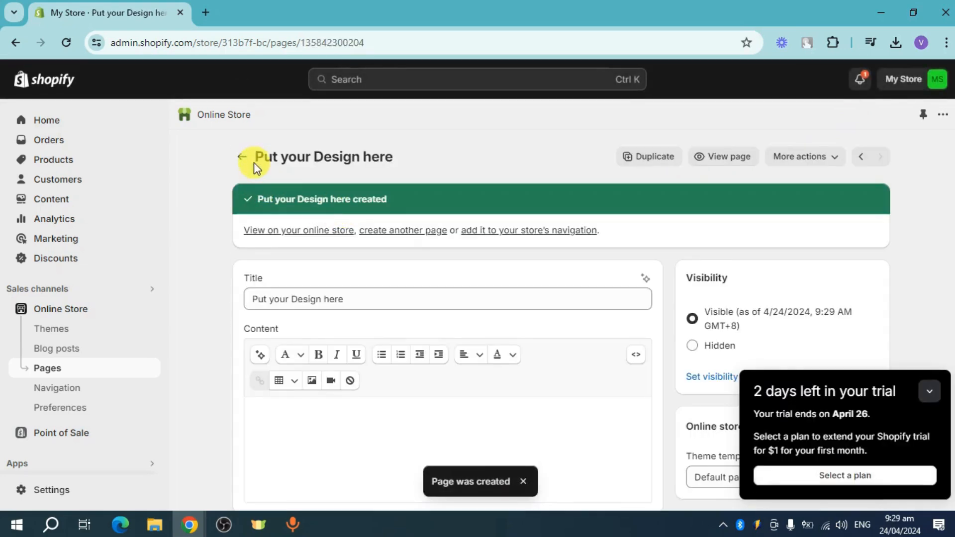
left_click(244, 156)
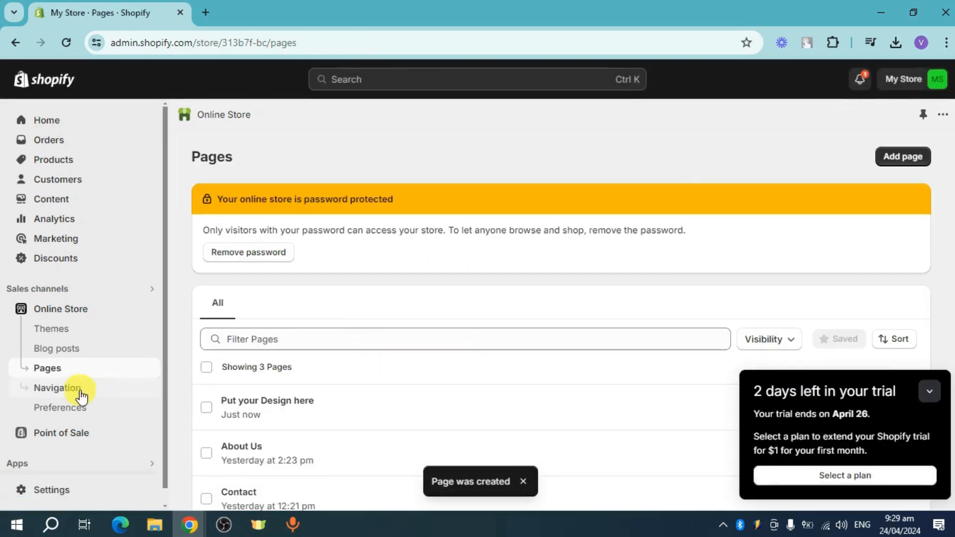
Add a top-level item to the Main menu that links to the "Put your Design here" page, and save the menu
left_click(75, 391)
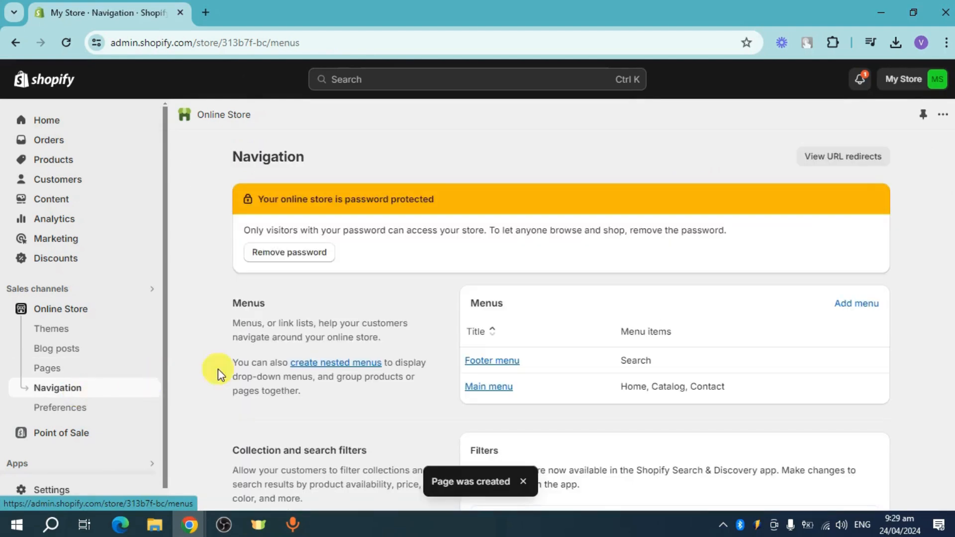
left_click(502, 387)
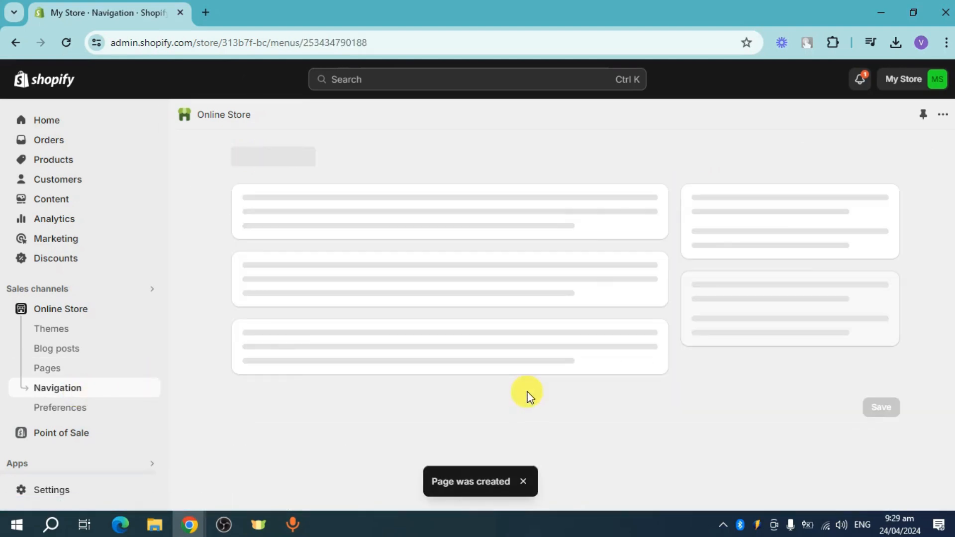
scroll(383, 329, "down", 3)
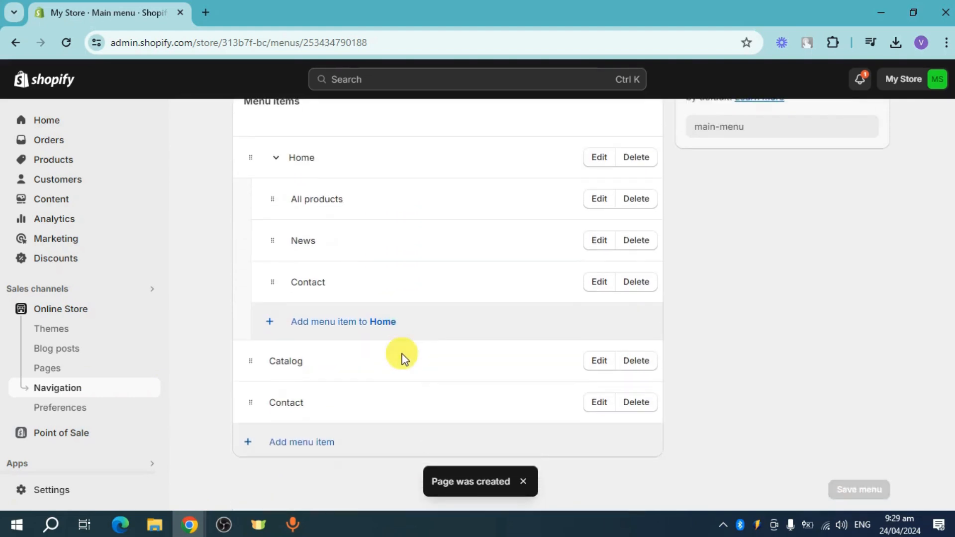
left_click(278, 450)
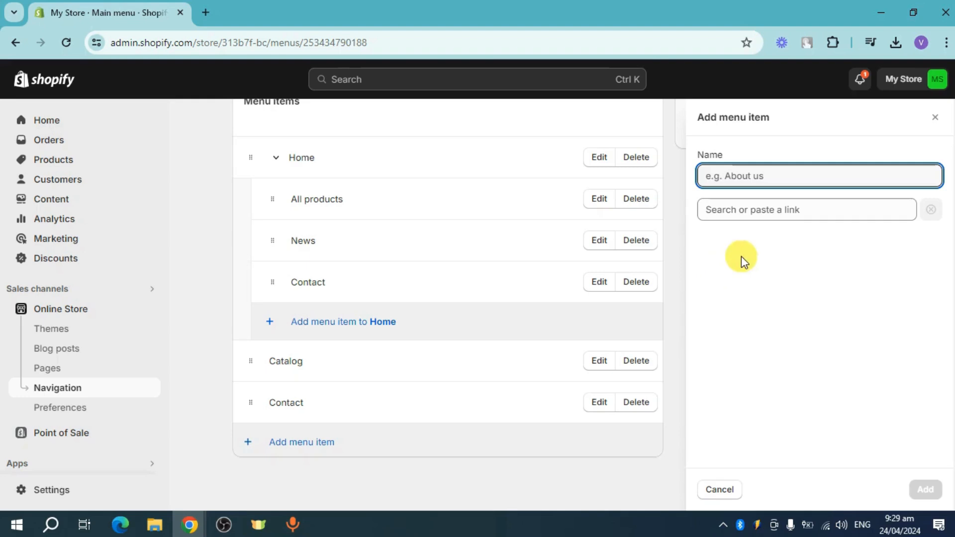
left_click(719, 209)
type("a")
key("BackSpace")
type("put")
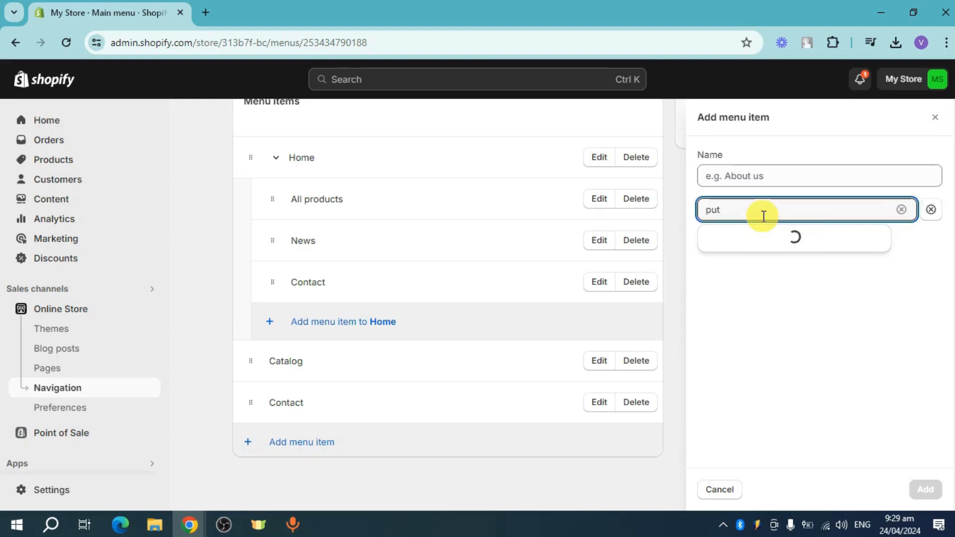
left_click(772, 268)
left_click(742, 268)
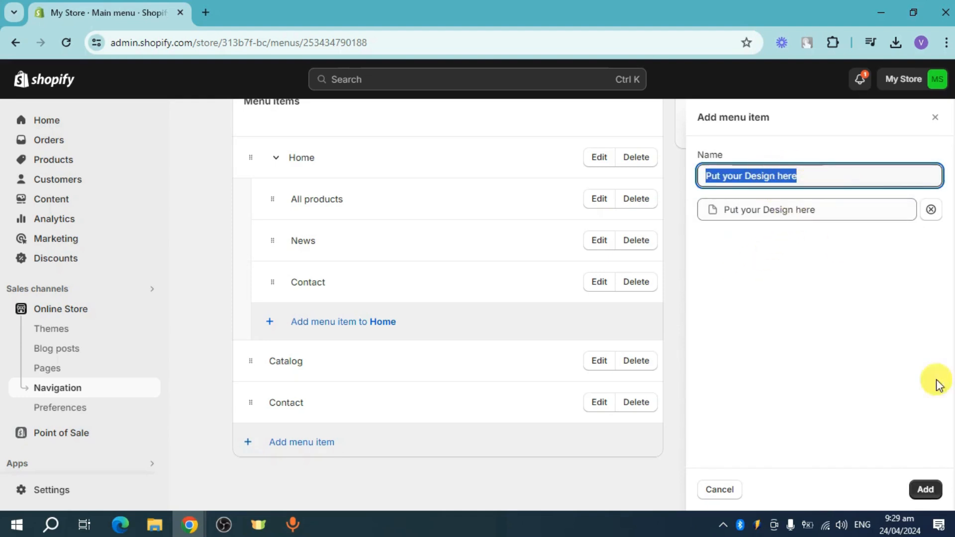
left_click(925, 489)
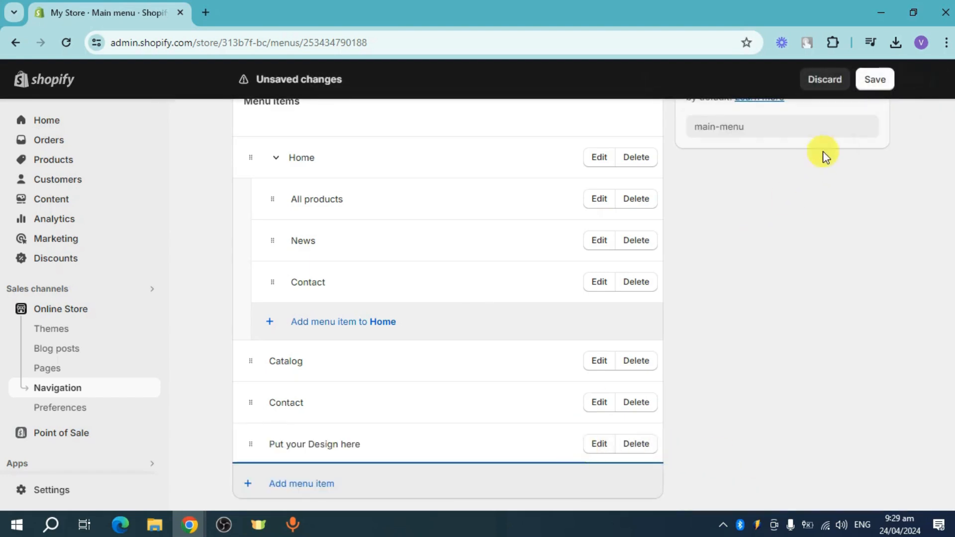
left_click(870, 85)
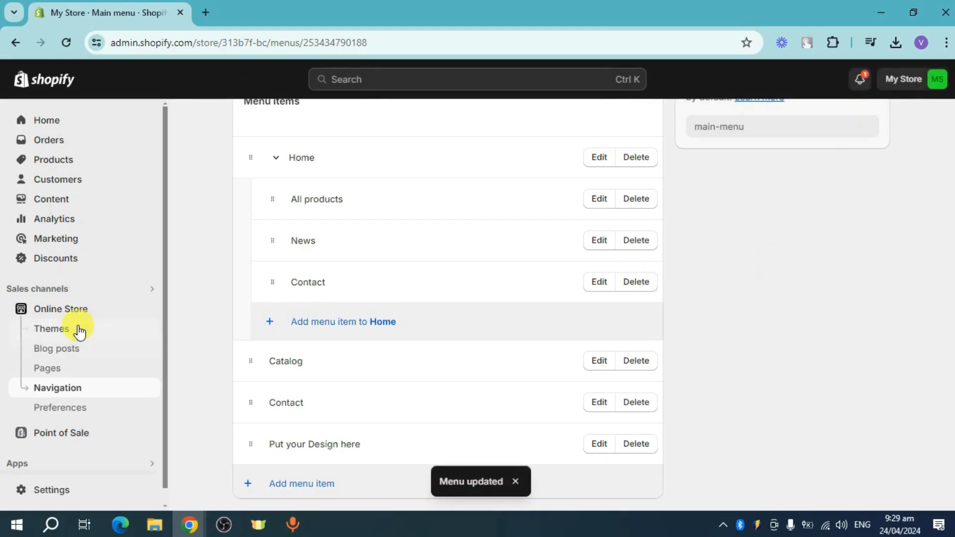
Open the current Refresh theme of the online store for customization
left_click(78, 311)
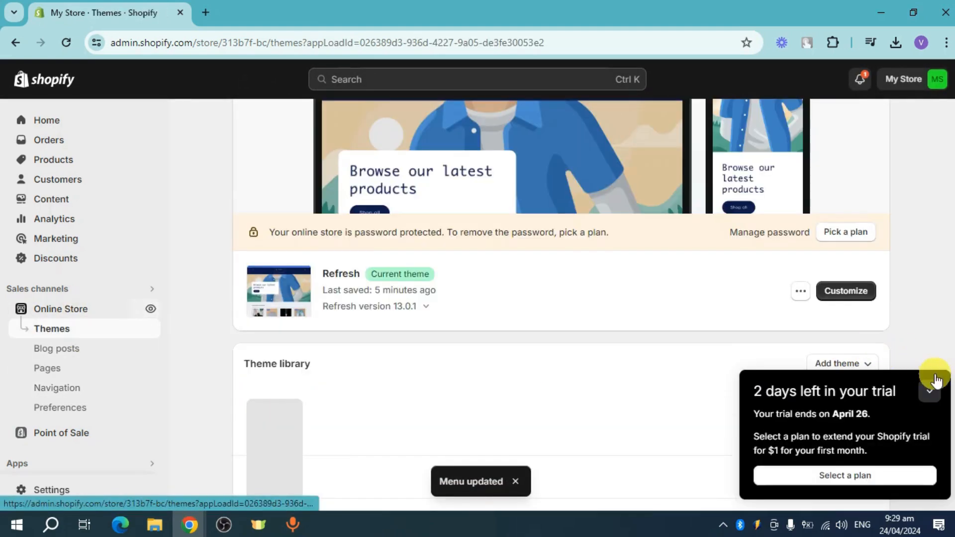
left_click(930, 390)
scroll(741, 355, "up", 3)
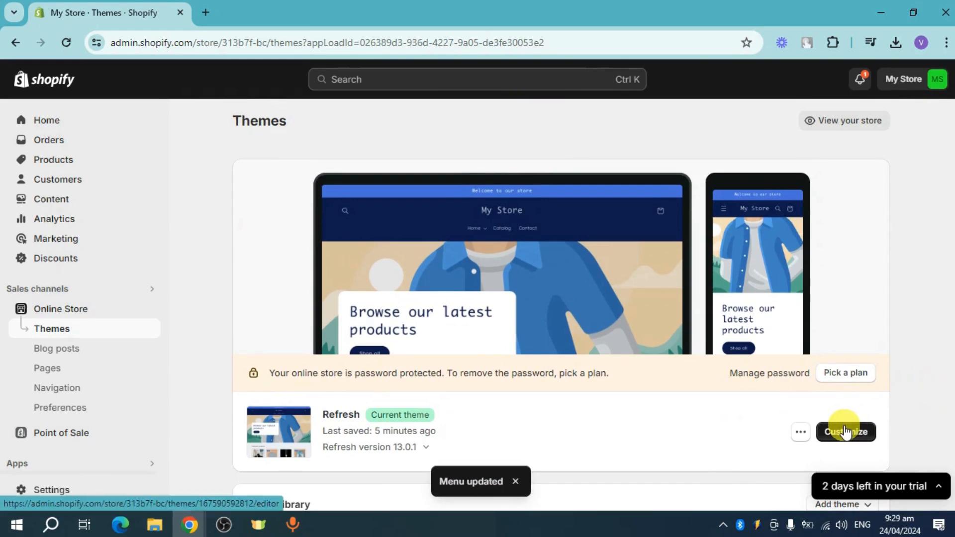
left_click(846, 430)
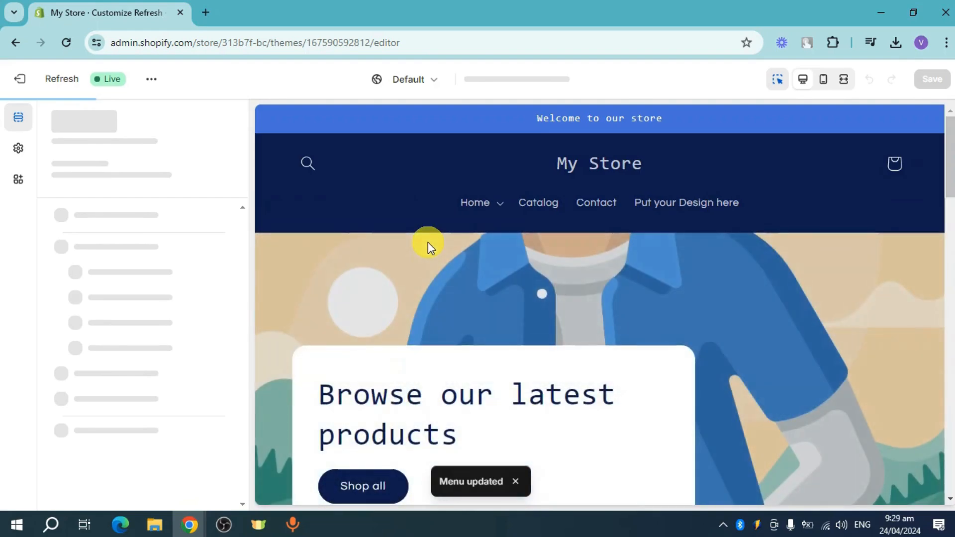
Switch the theme editor to the Default page template and preview it with the "Put your Design here" page
left_click(557, 83)
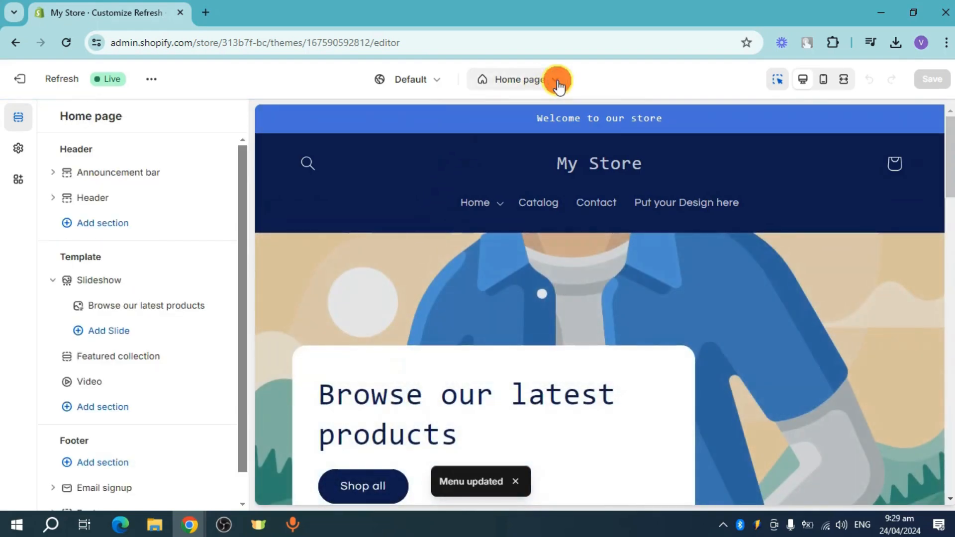
left_click(540, 276)
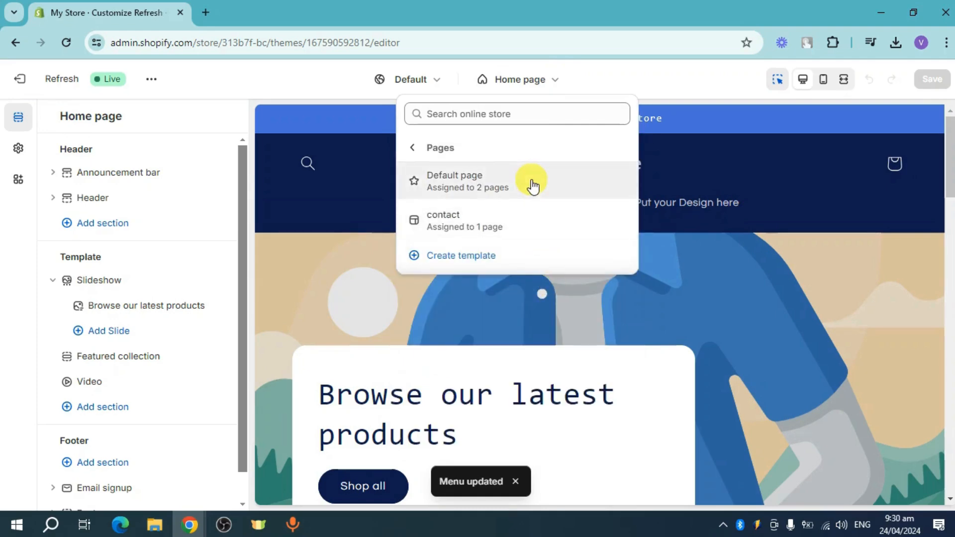
left_click(531, 184)
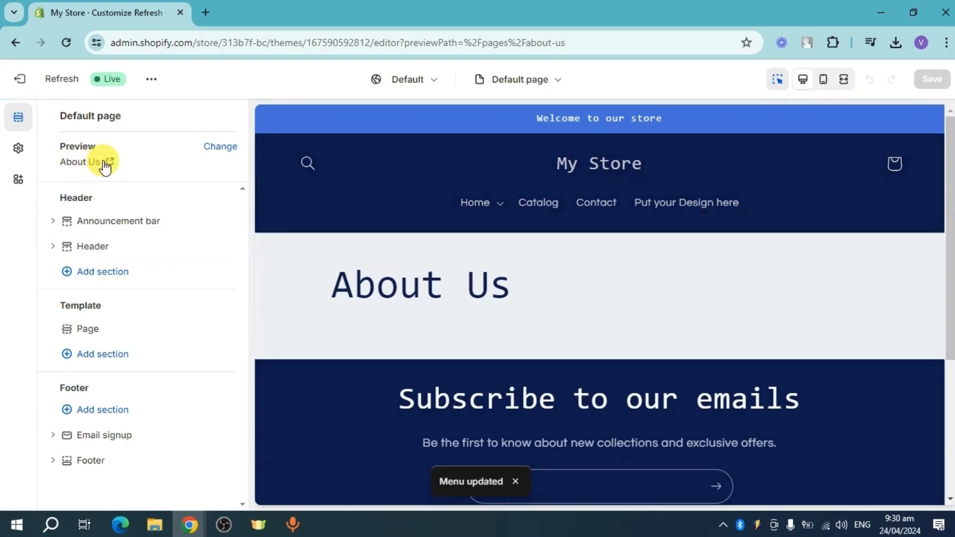
left_click(230, 147)
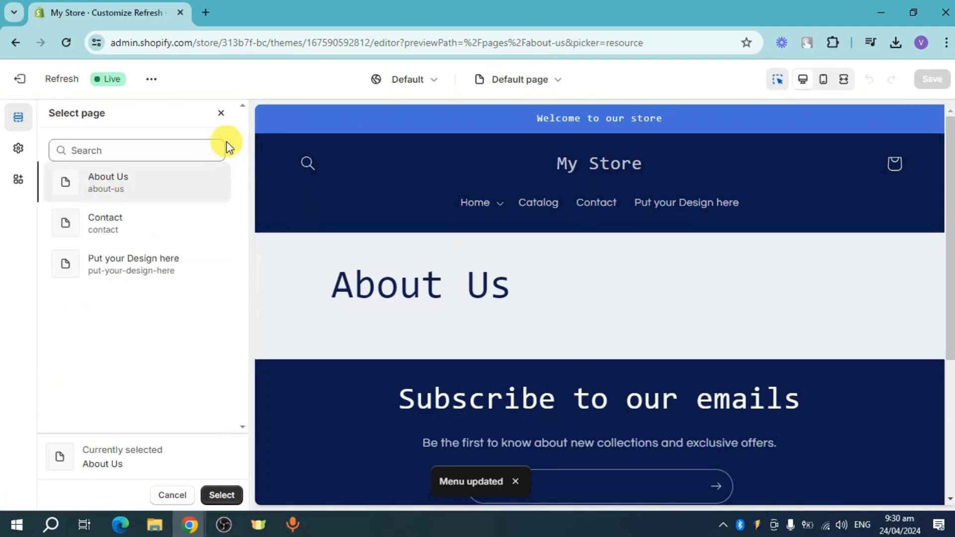
left_click(139, 266)
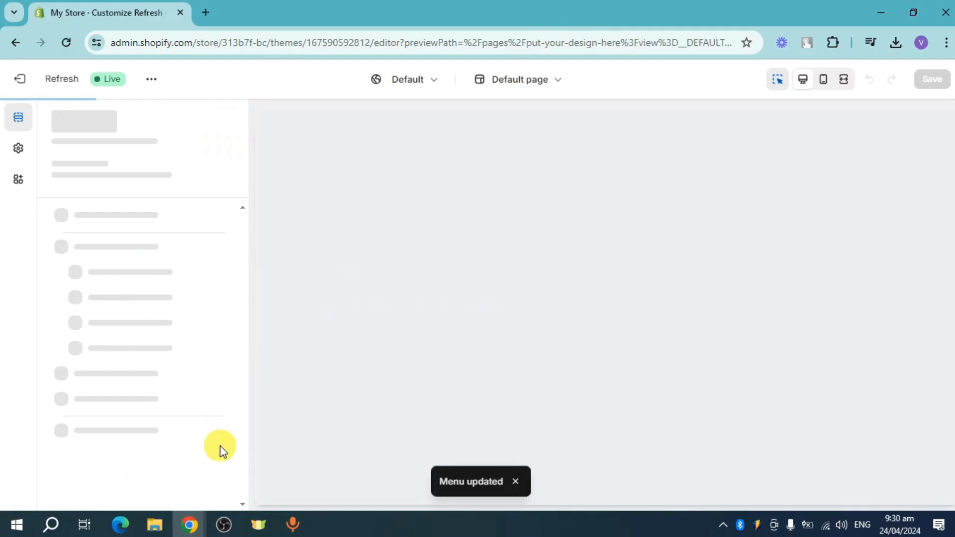
scroll(773, 355, "down", 3)
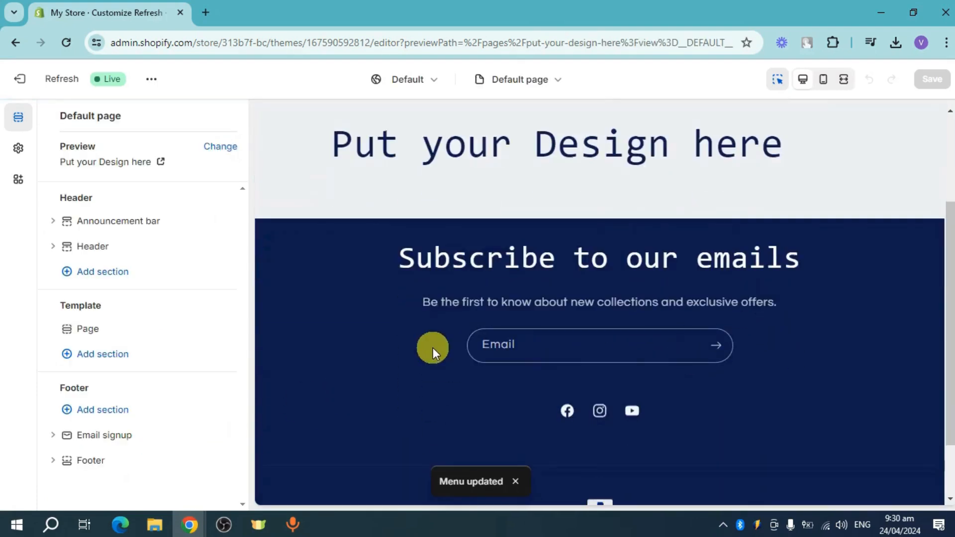
scroll(695, 355, "up", 3)
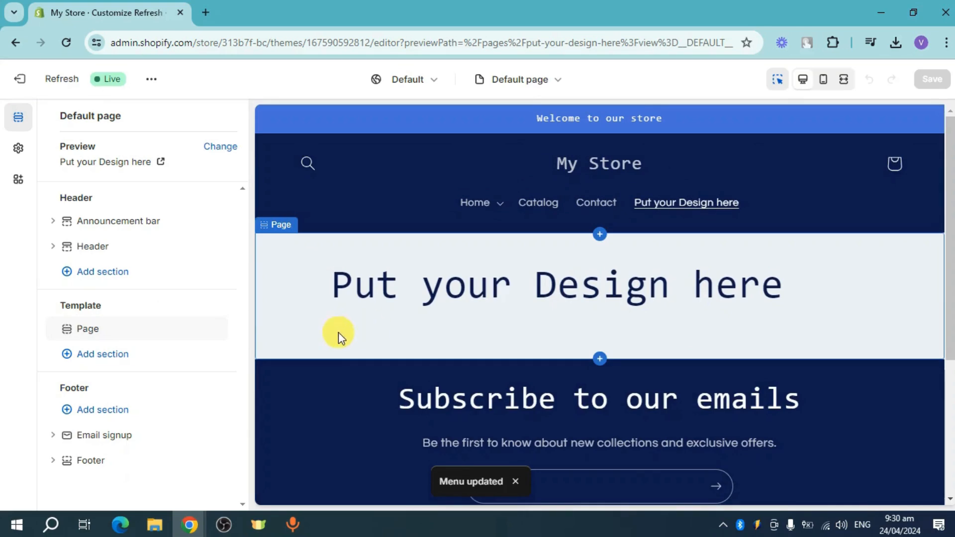
Add a Contact form section to the Default page template
left_click(95, 359)
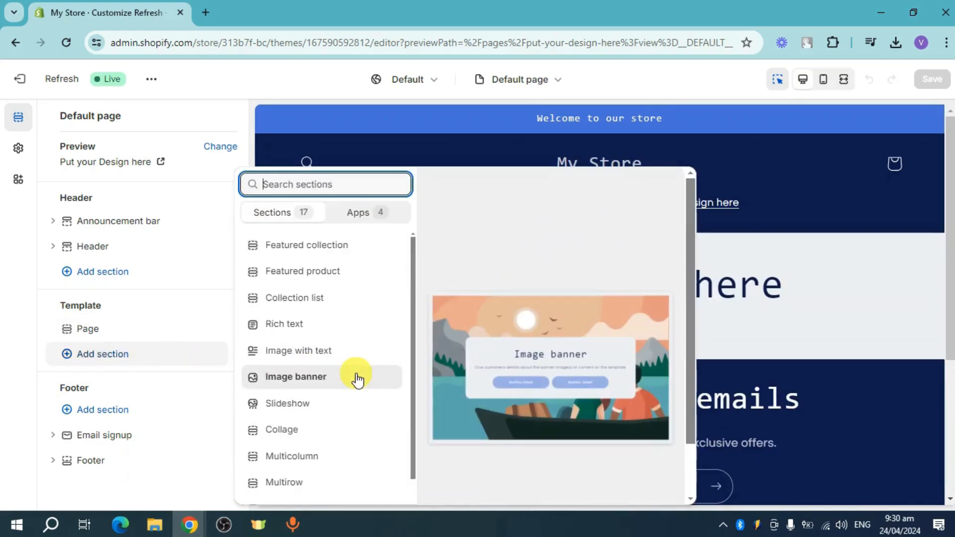
scroll(357, 381, "down", 3)
scroll(357, 381, "down", 2)
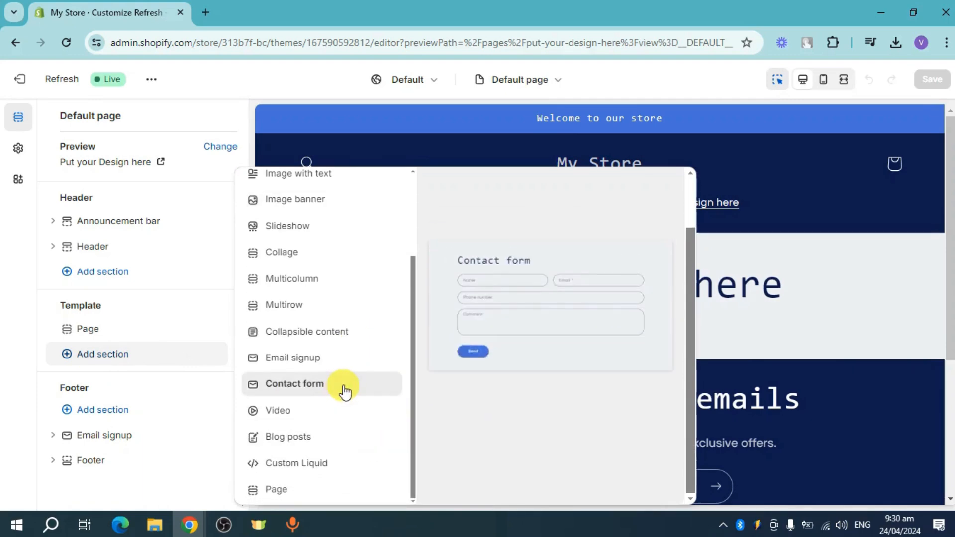
left_click(343, 387)
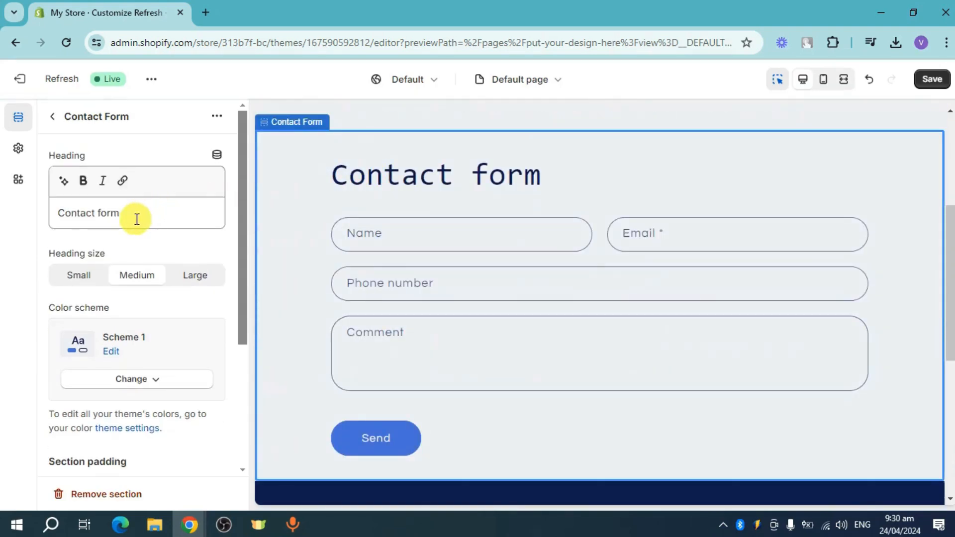
Set the Contact Form section's heading to "Put Design", save the template, and exit the theme editor
left_click_drag(128, 217, 40, 216)
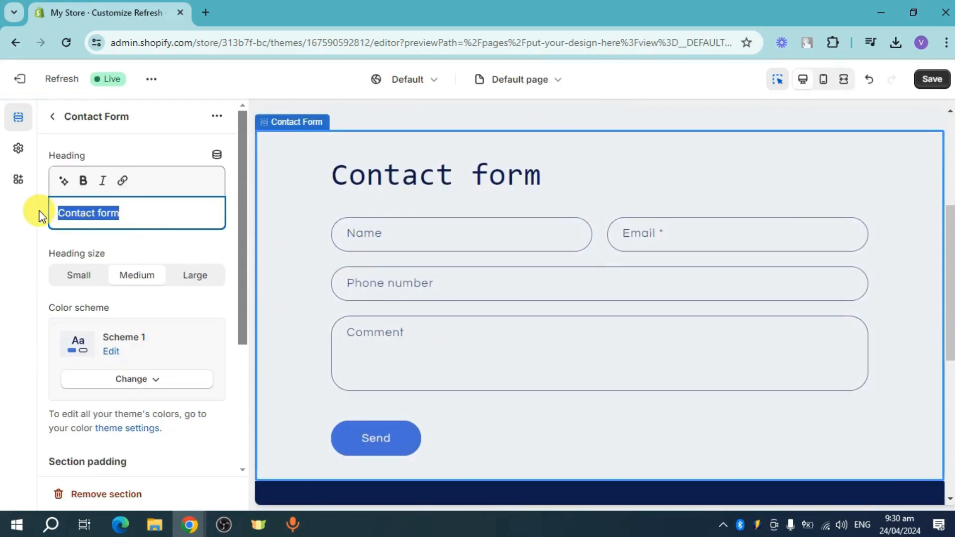
type("Put Design")
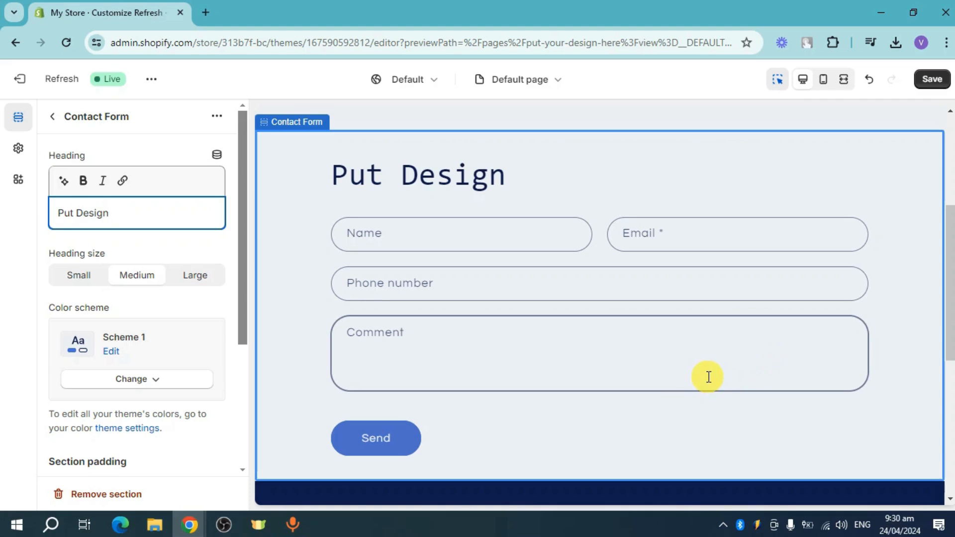
left_click(932, 79)
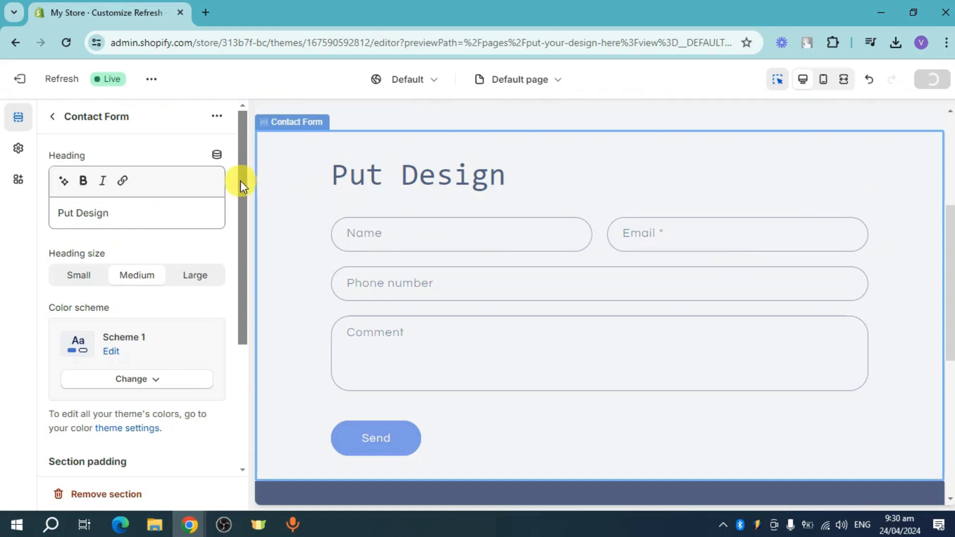
left_click(24, 91)
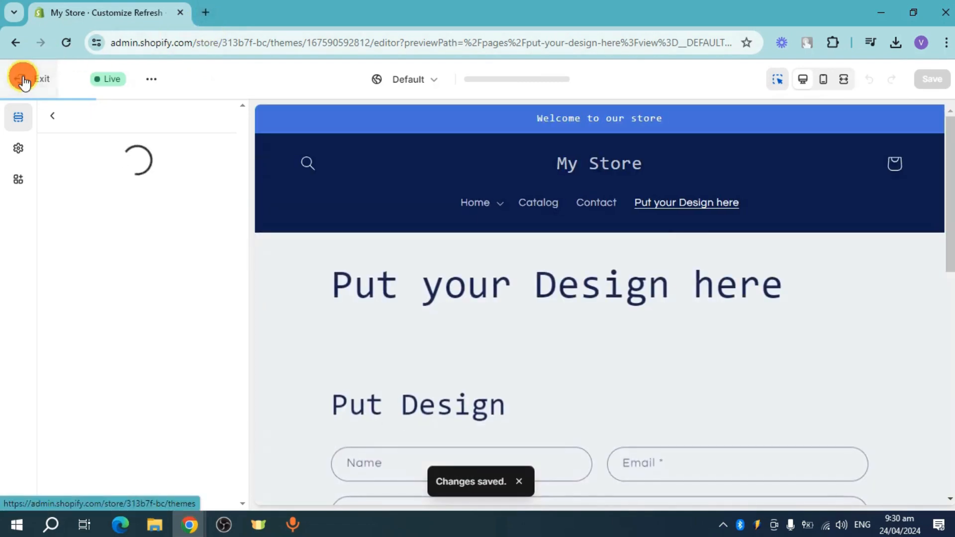
left_click(20, 79)
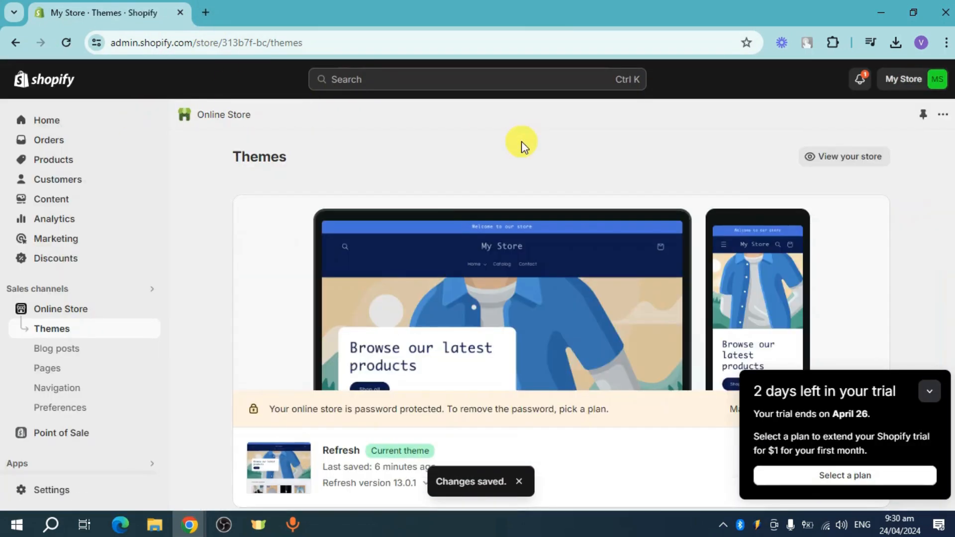
Open the Shopify App Store in a new browser tab and search it for "forms"
left_click(212, 14)
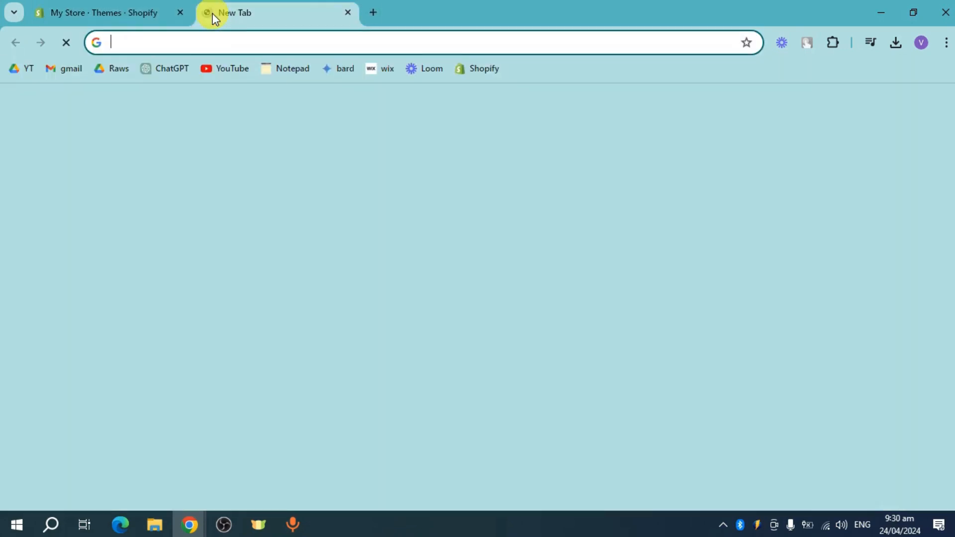
type("app")
key("Return")
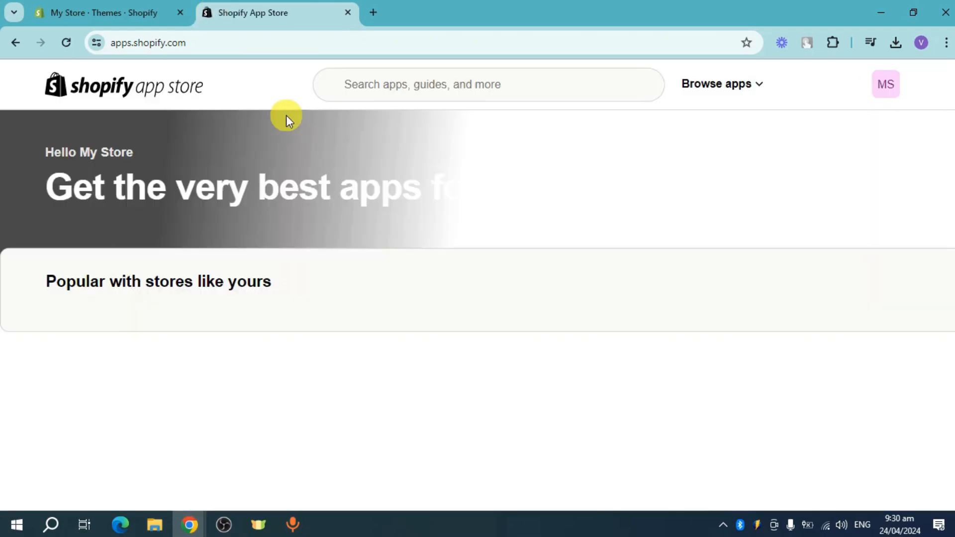
left_click(441, 82)
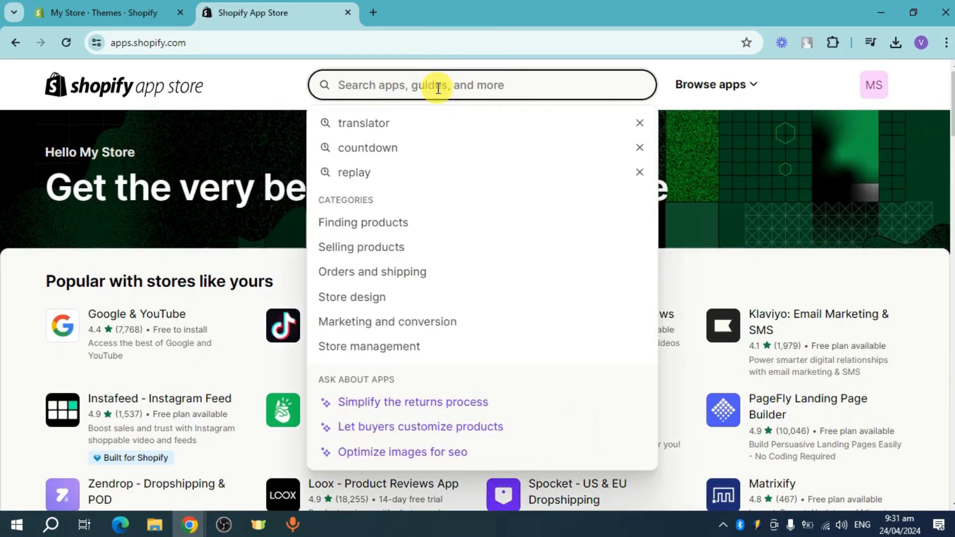
type("forms")
key("Return")
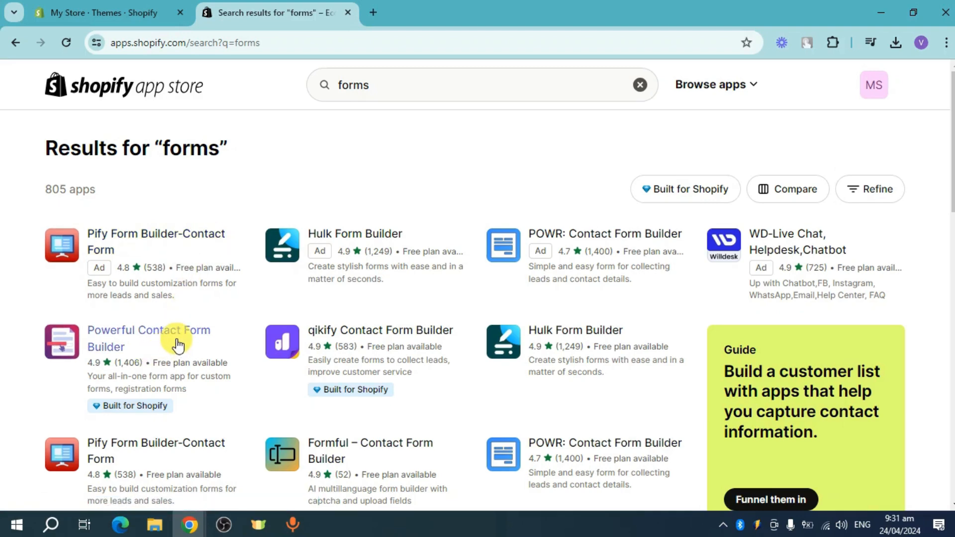
Install the Pify Form Builder-Contact Form app in the store and approve the data access it asks for
left_click(169, 234)
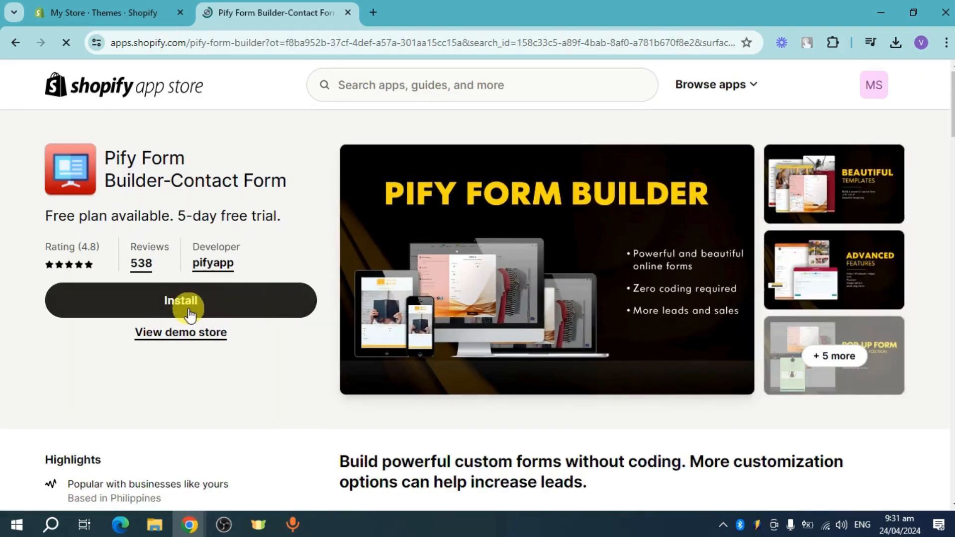
left_click(189, 302)
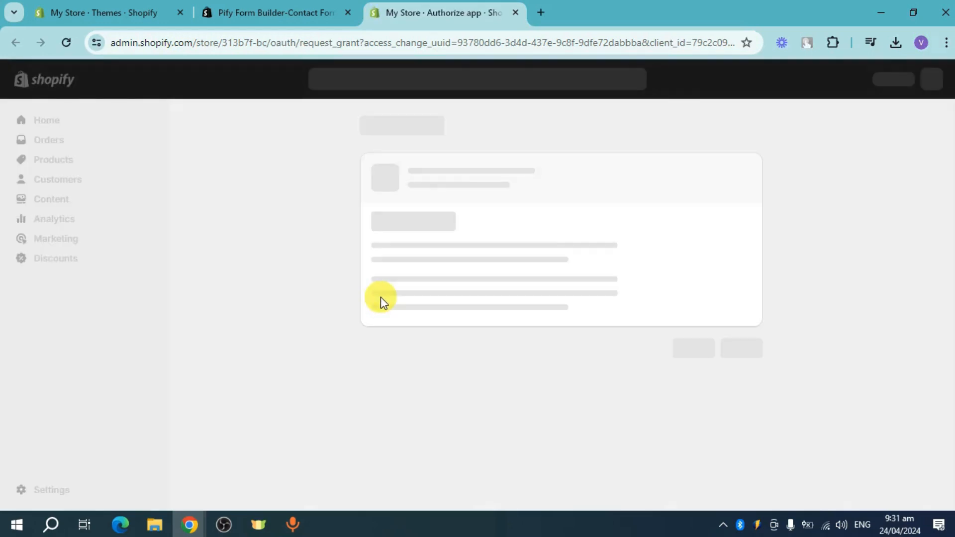
left_click(736, 387)
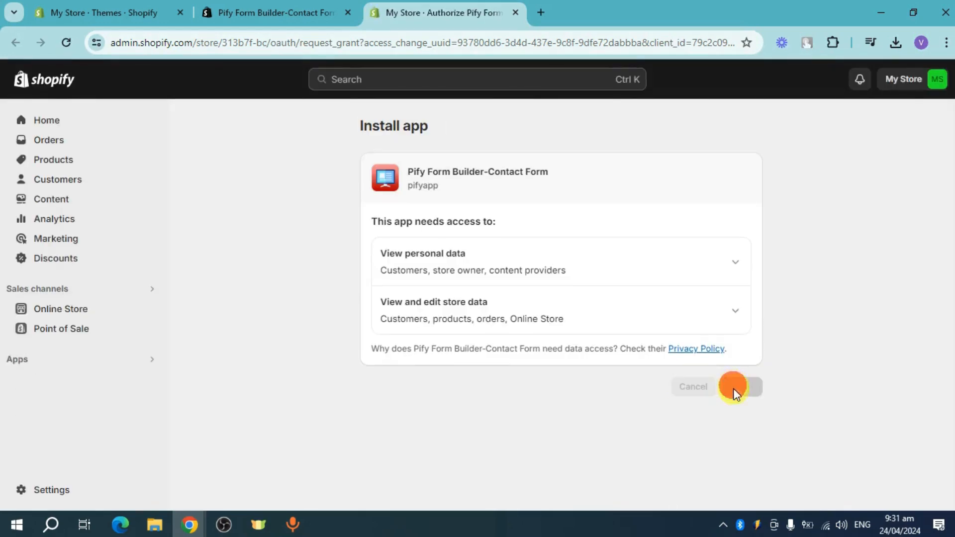
left_click(929, 398)
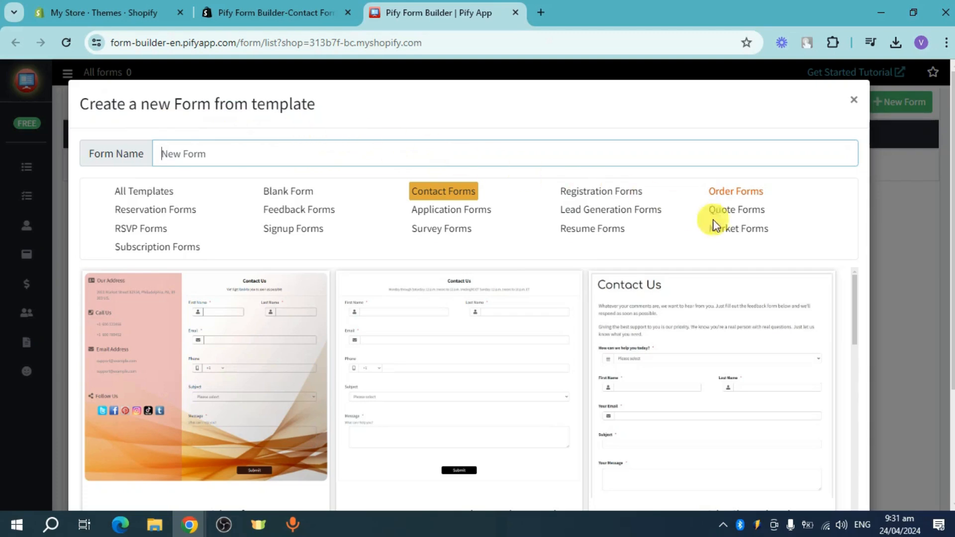
Browse the Order Forms templates for the new form and select the "Cutom Order Form" template
scroll(582, 380, "down", 5)
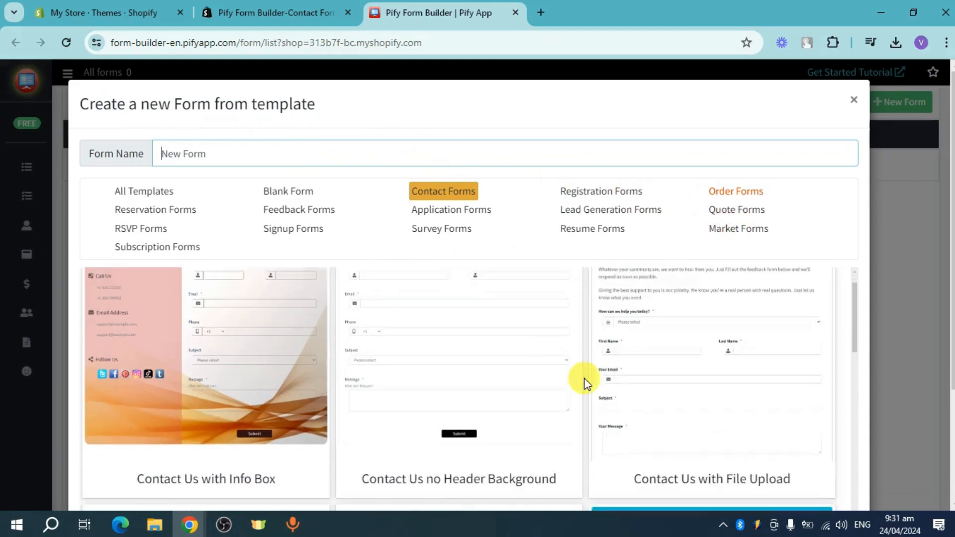
scroll(492, 363, "down", 5)
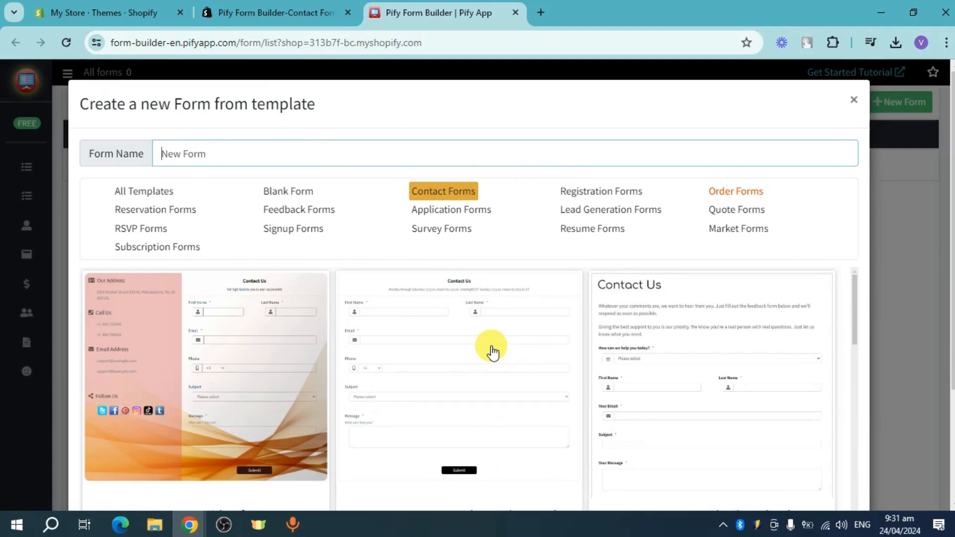
left_click(744, 191)
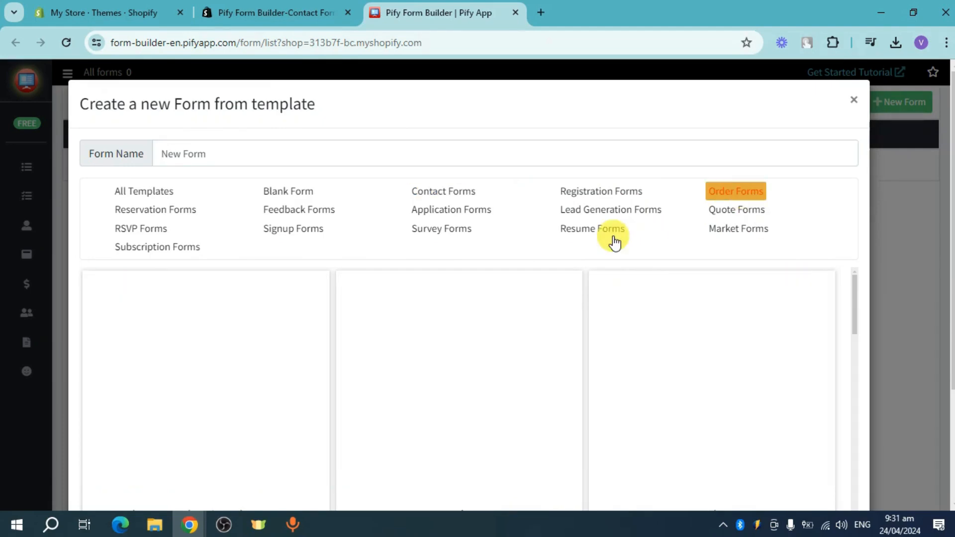
scroll(796, 301, "down", 3)
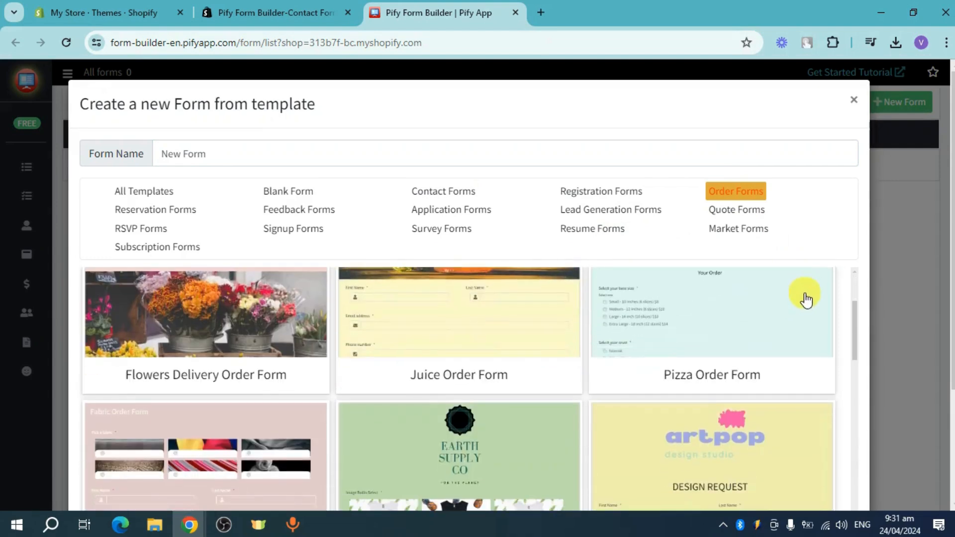
scroll(445, 315, "down", 3)
scroll(288, 363, "down", 3)
scroll(518, 351, "down", 3)
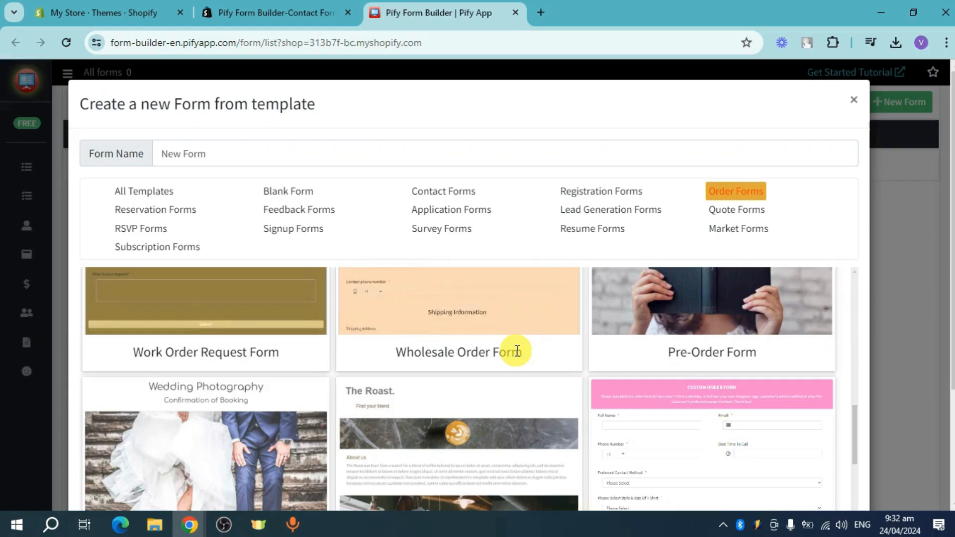
scroll(517, 352, "down", 3)
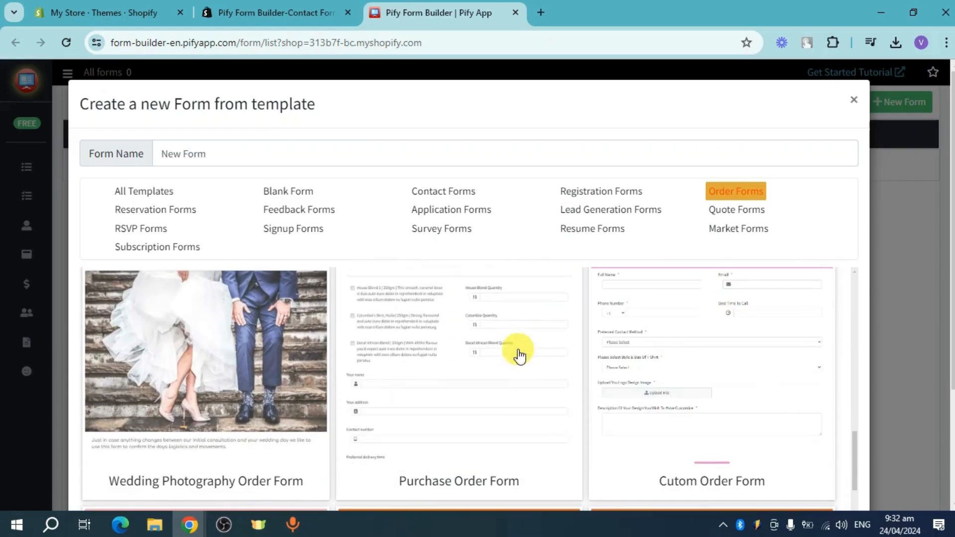
left_click(740, 367)
scroll(784, 386, "down", 3)
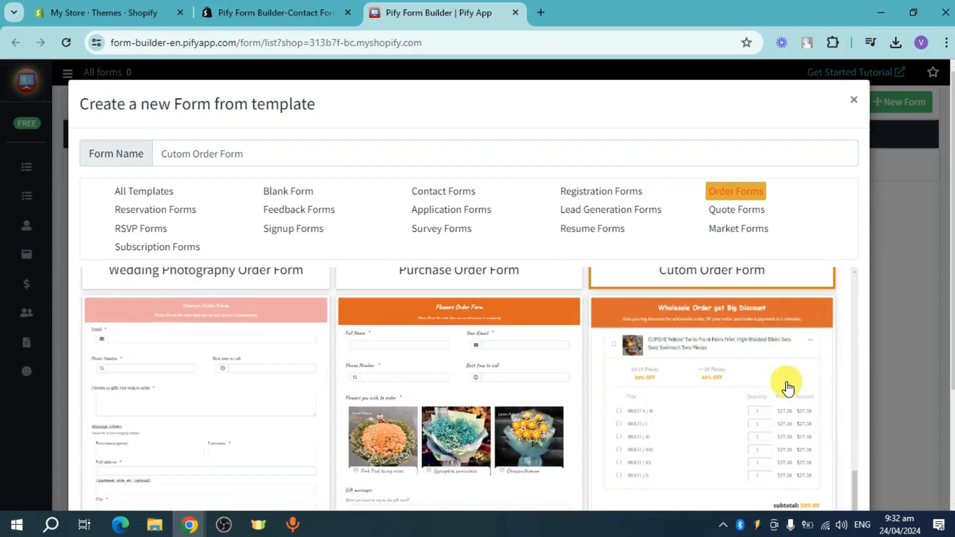
scroll(789, 386, "up", 5)
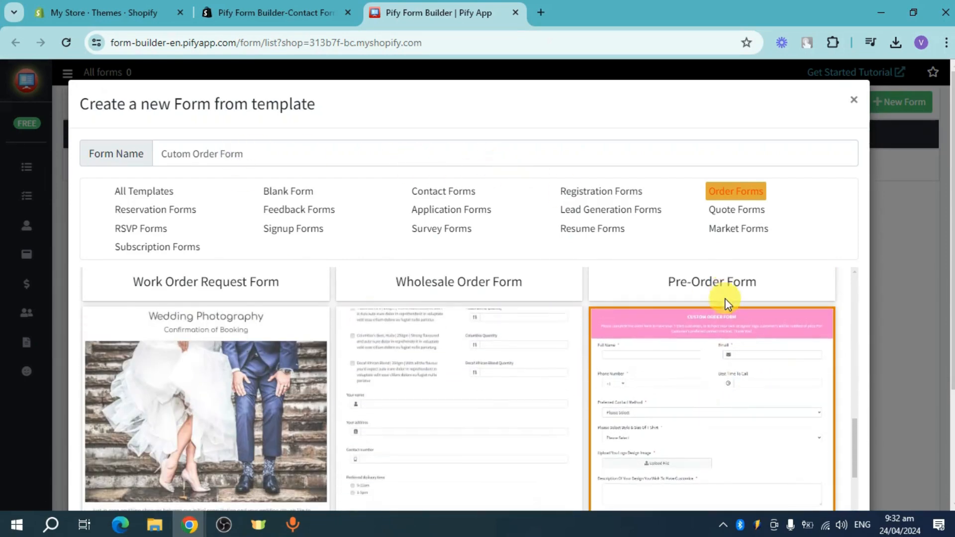
scroll(746, 368, "down", 10)
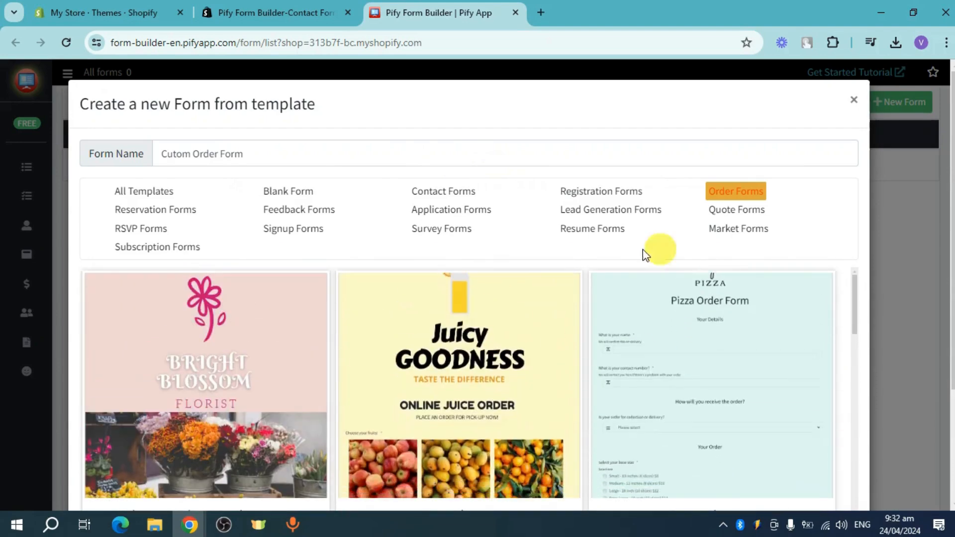
left_click(853, 100)
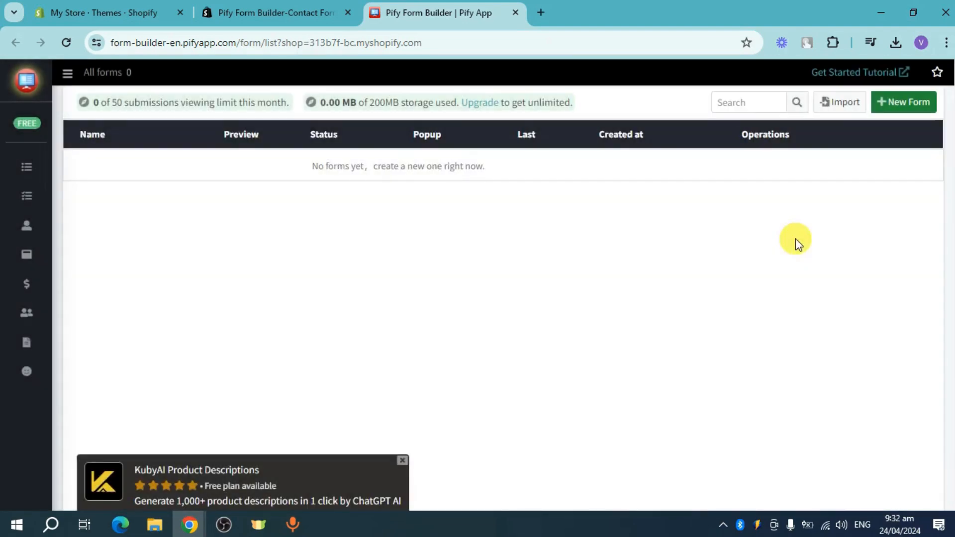
left_click(895, 104)
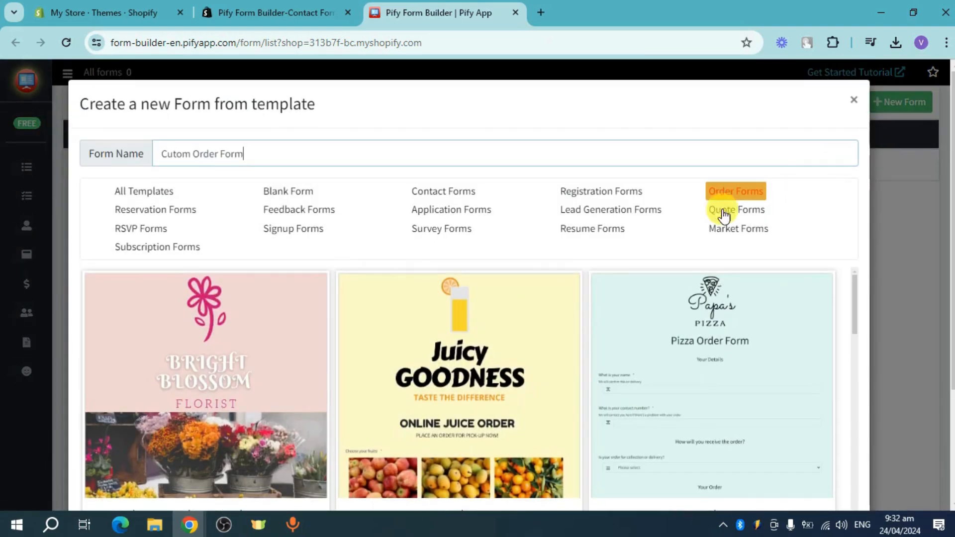
Create the form from the selected "Cutom Order Form" template and proceed to its design editor
scroll(748, 388, "down", 10)
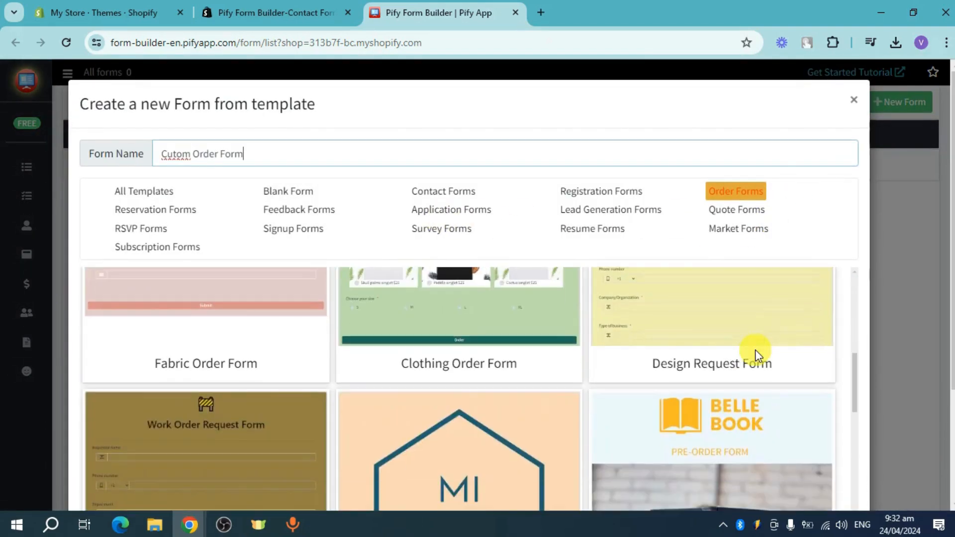
scroll(753, 358, "down", 6)
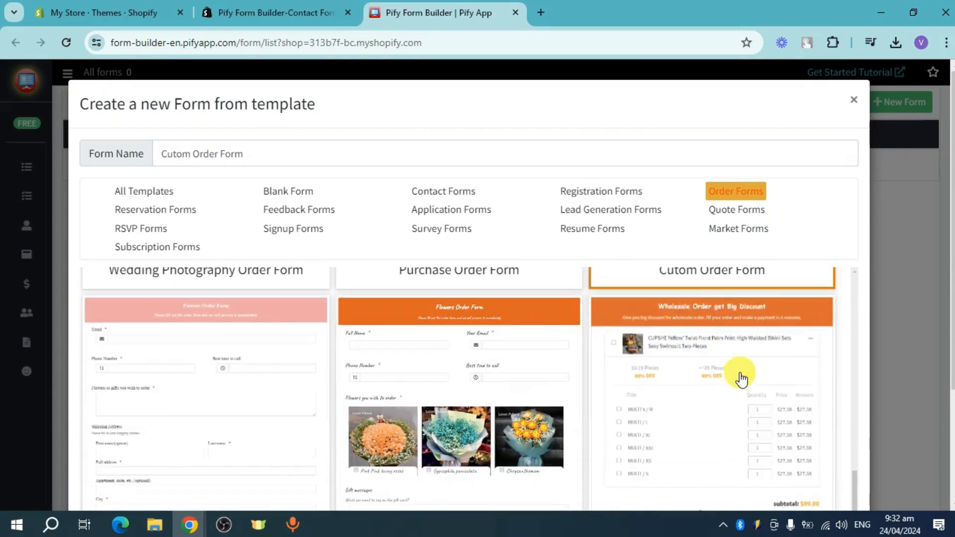
scroll(746, 374, "down", 3)
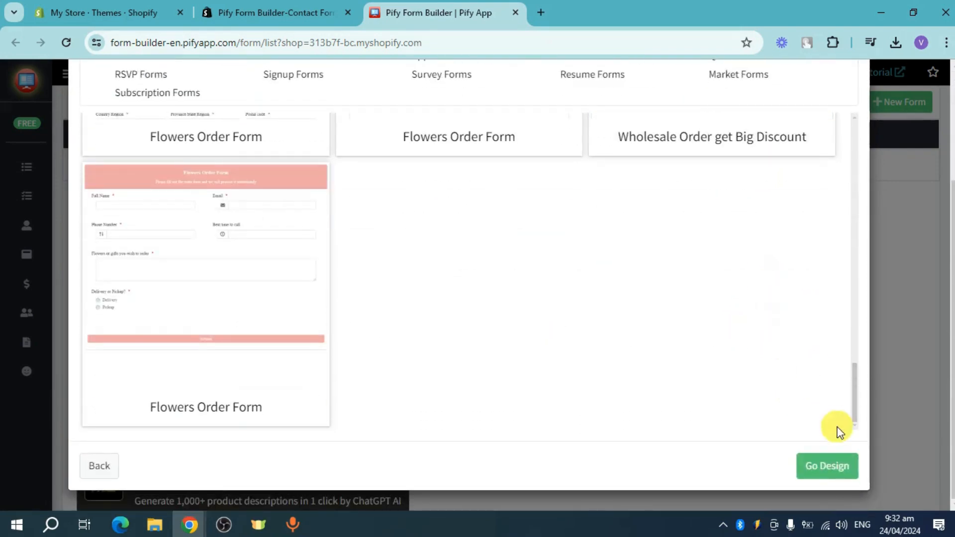
left_click(833, 467)
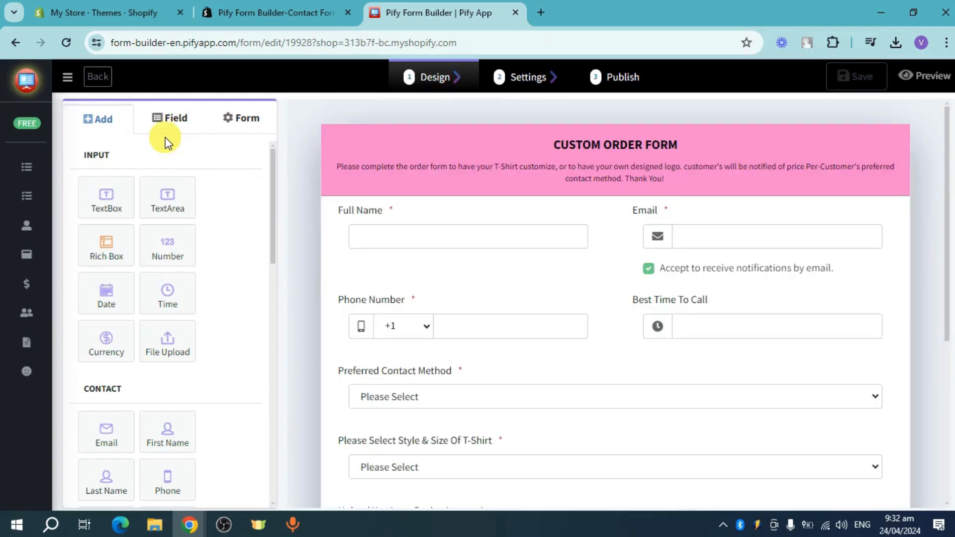
Delete the Best Time To Call field from the custom order form and save the form
left_click(171, 120)
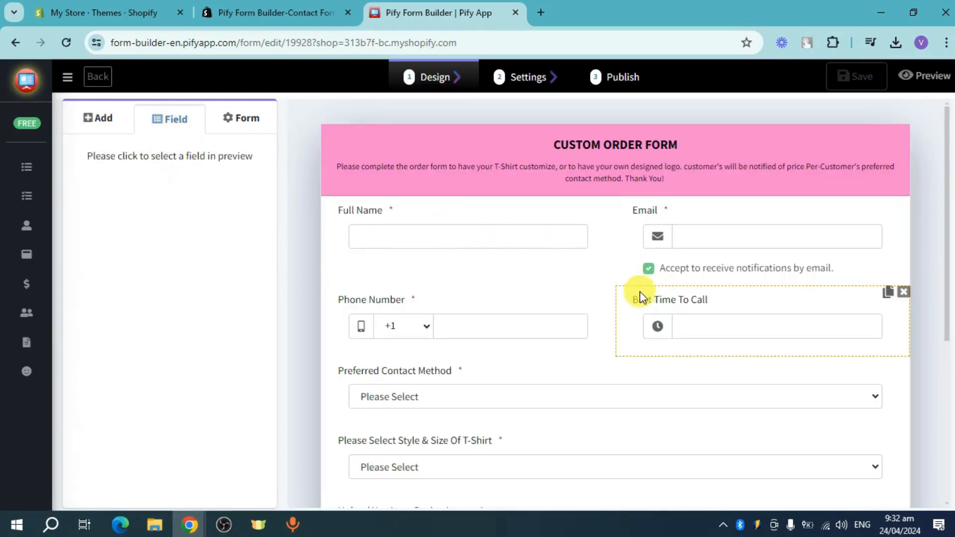
left_click(741, 326)
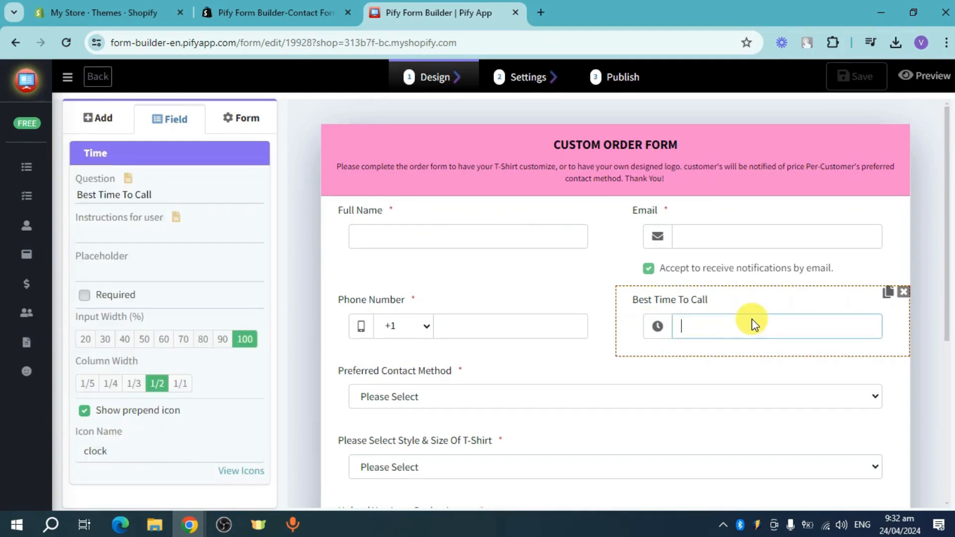
left_click(907, 298)
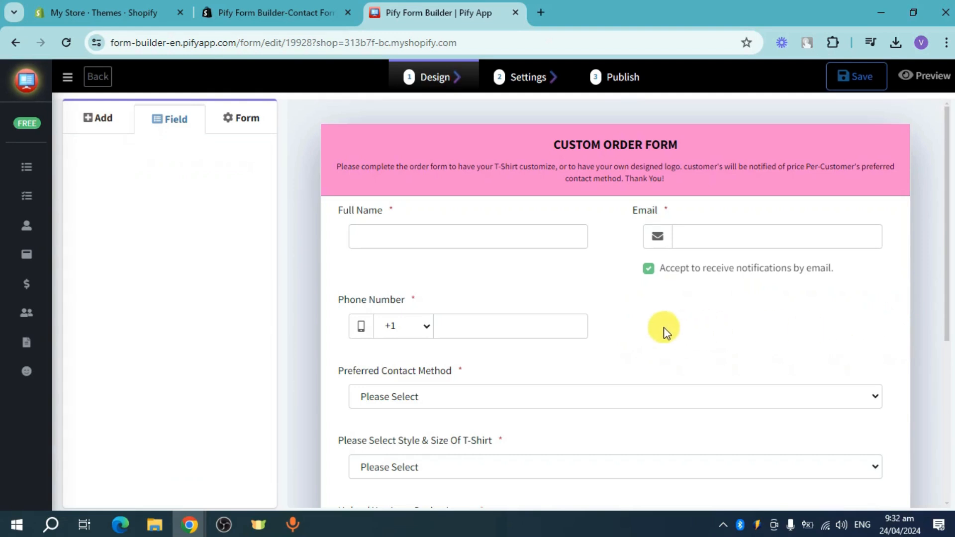
scroll(642, 331, "down", 1)
scroll(632, 336, "down", 1)
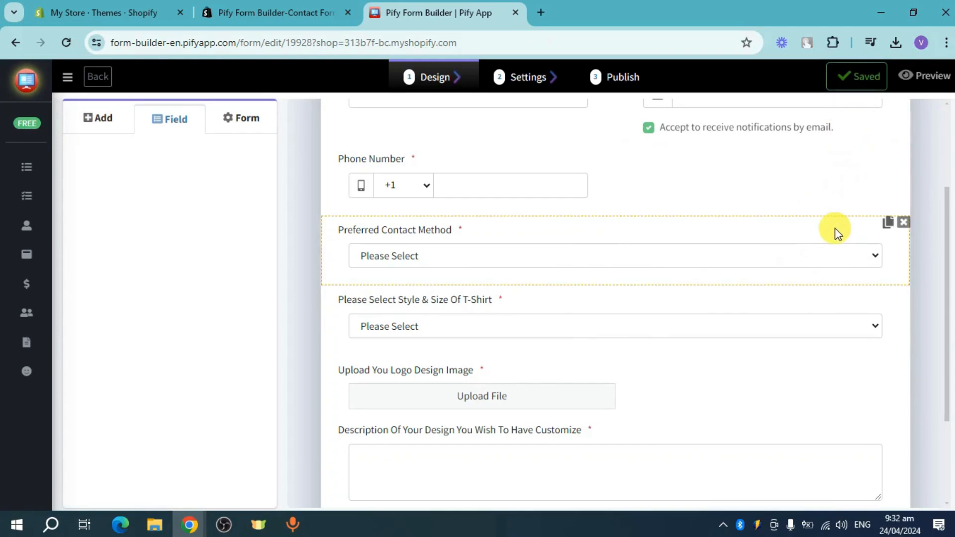
scroll(834, 228, "up", 3)
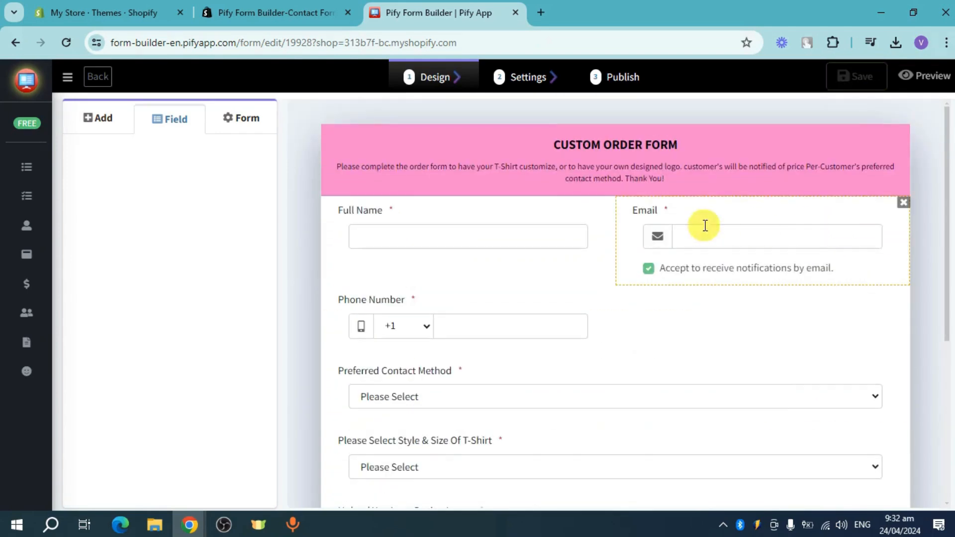
scroll(687, 269, "down", 5)
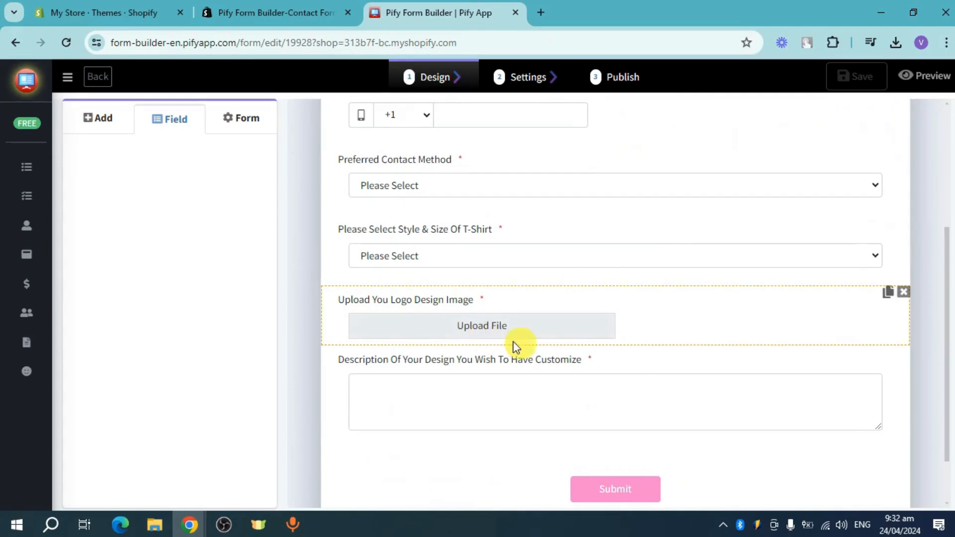
scroll(633, 467, "down", 2)
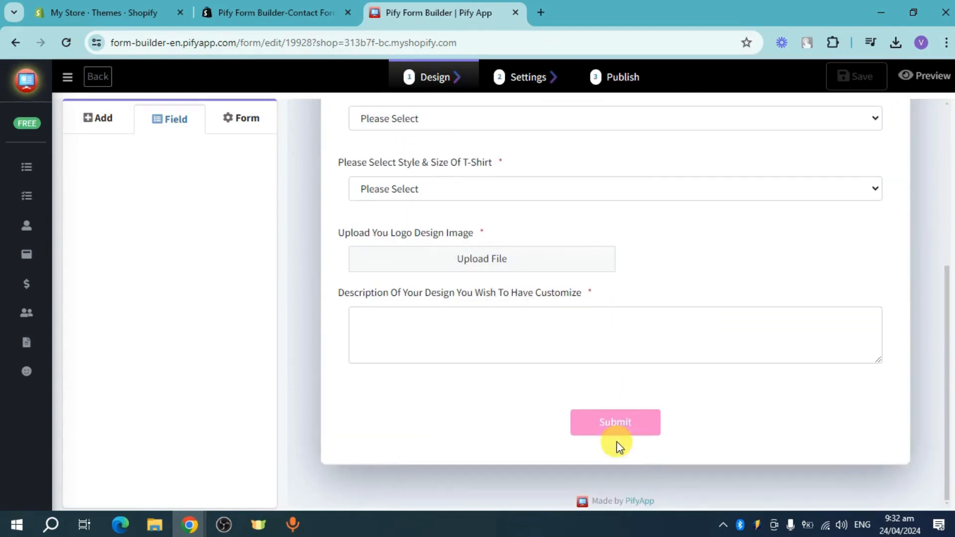
Review the custom order form's form-level options, available fields and Email to Admin settings
left_click(244, 122)
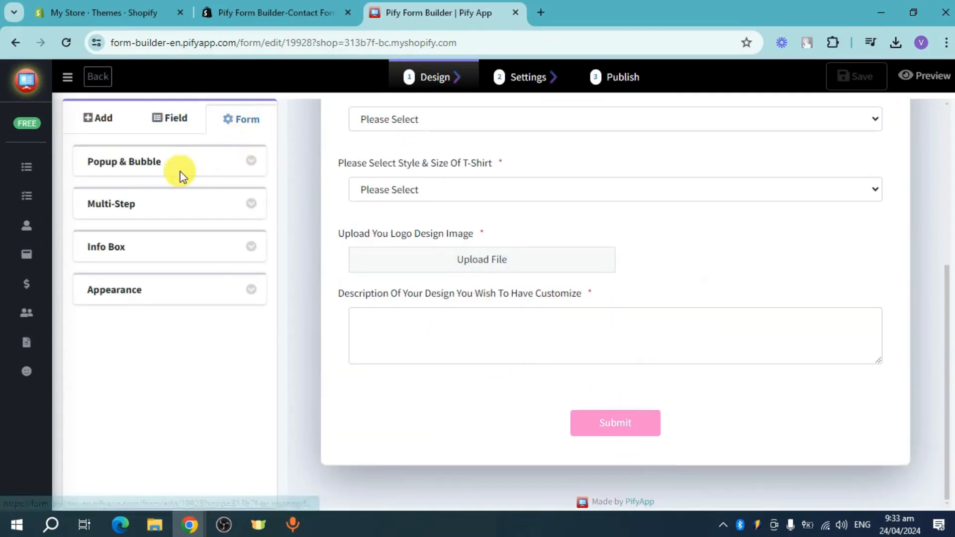
left_click(94, 127)
scroll(730, 296, "up", 1)
scroll(729, 296, "up", 5)
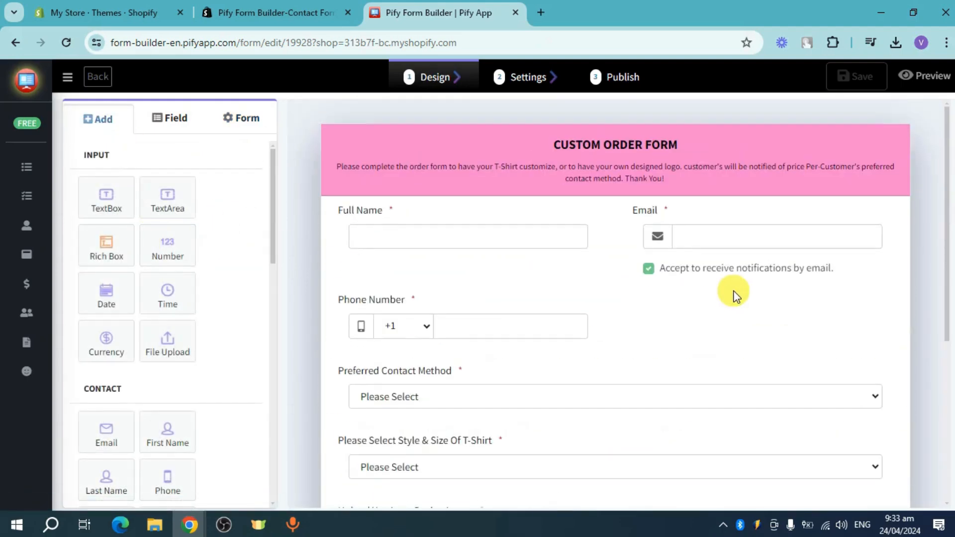
left_click(531, 77)
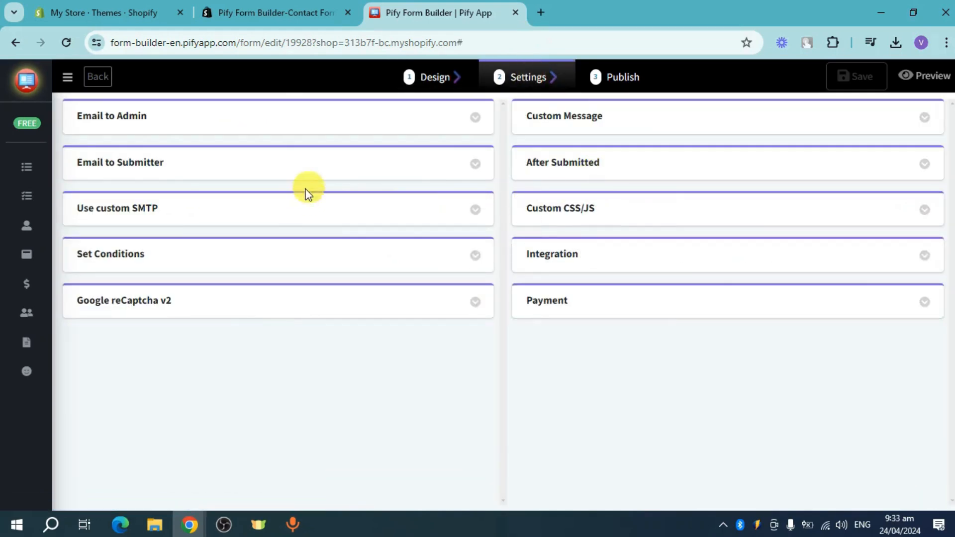
left_click(476, 117)
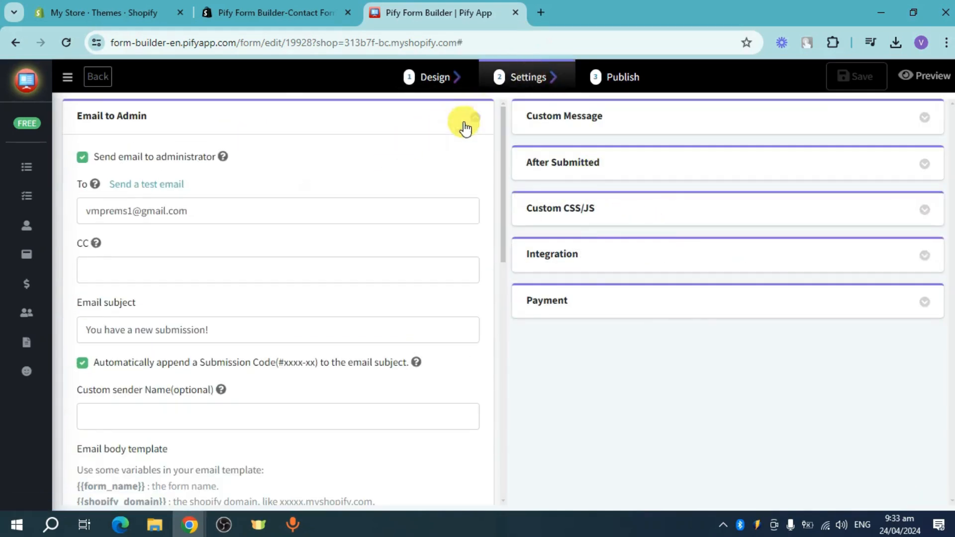
left_click(473, 122)
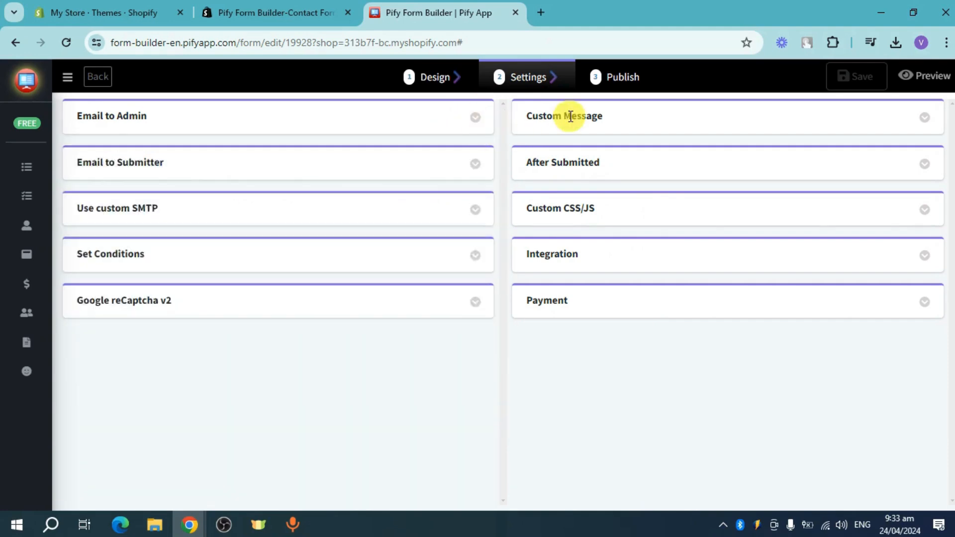
Choose the "Put your Design here" page as the target for the form's automatic embed installation
left_click(622, 82)
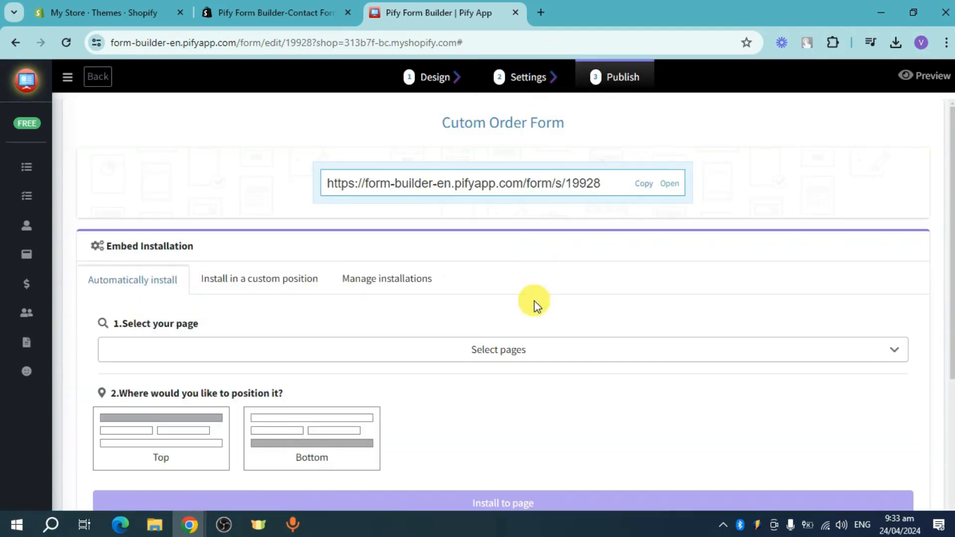
scroll(661, 339, "down", 1)
scroll(661, 338, "down", 1)
scroll(660, 334, "up", 1)
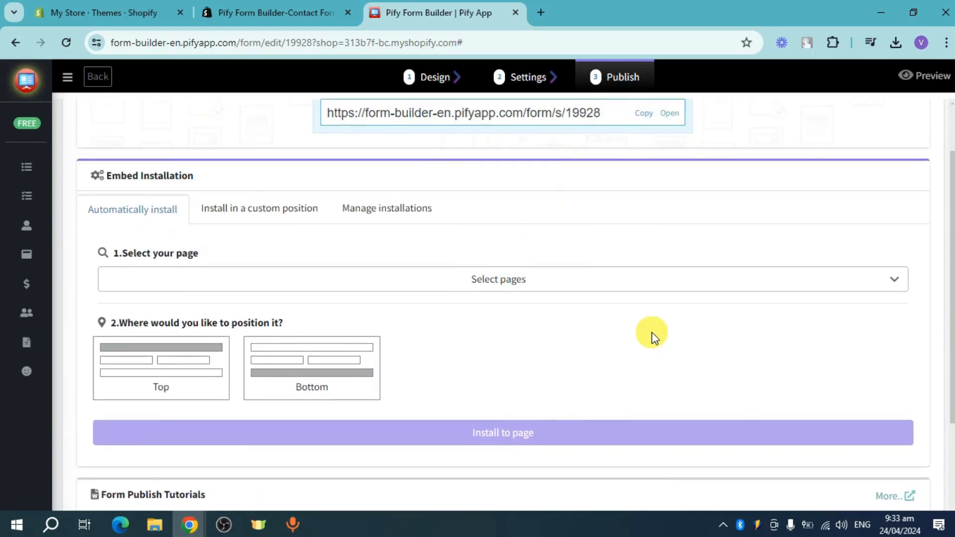
left_click(625, 280)
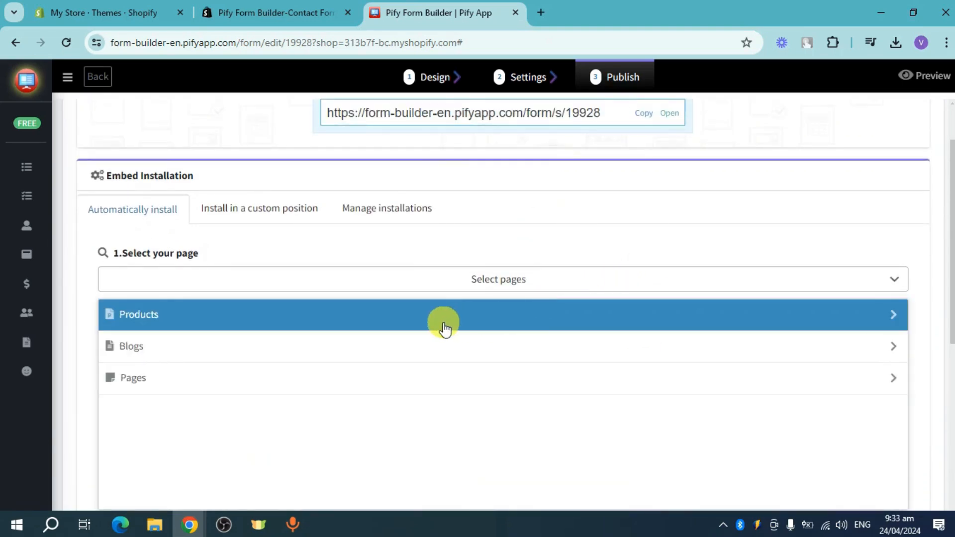
left_click(407, 379)
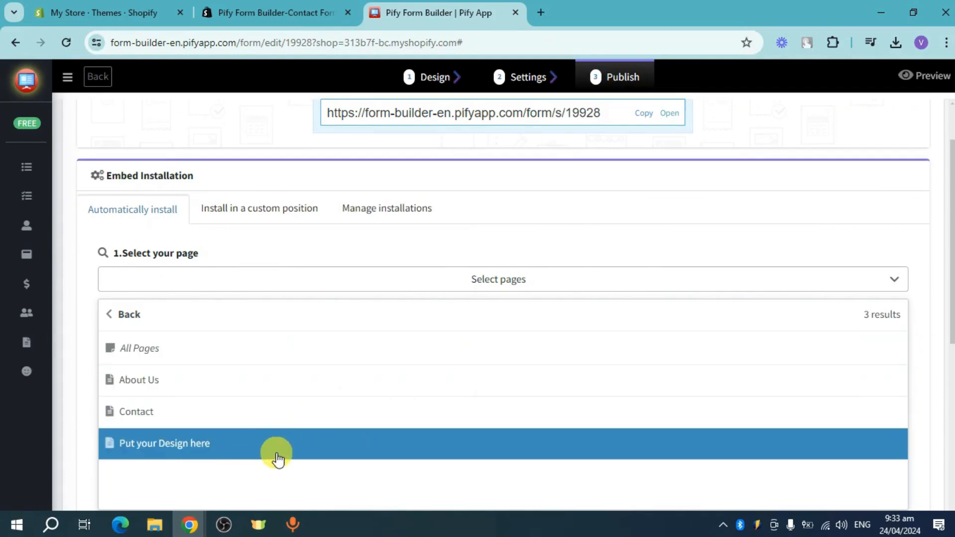
left_click(278, 457)
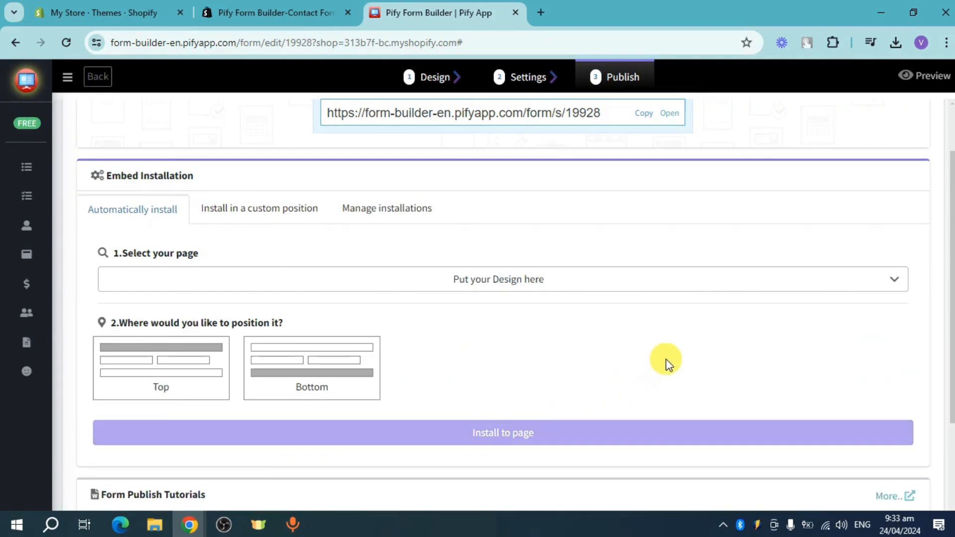
Set the form's embed position to Top and install it to the selected page
left_click(154, 378)
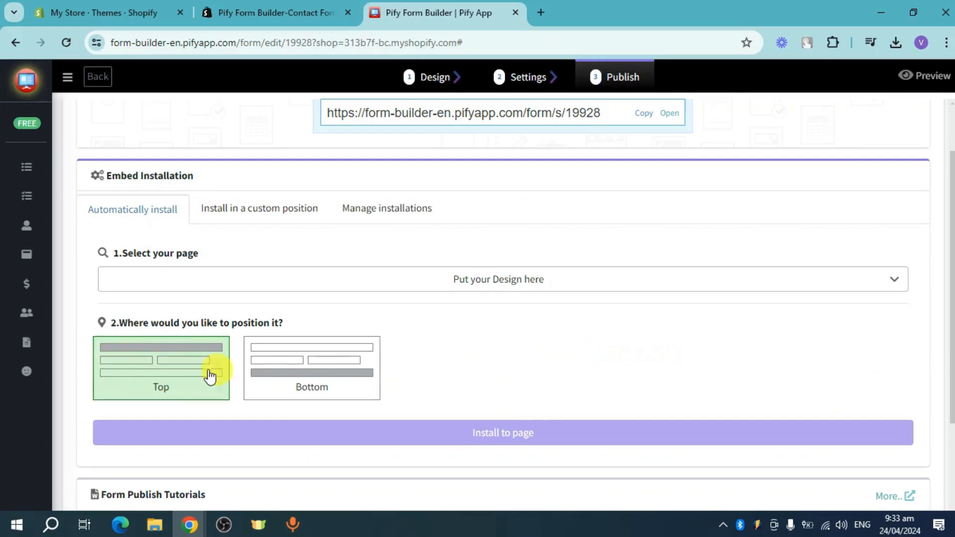
scroll(497, 348, "down", 3)
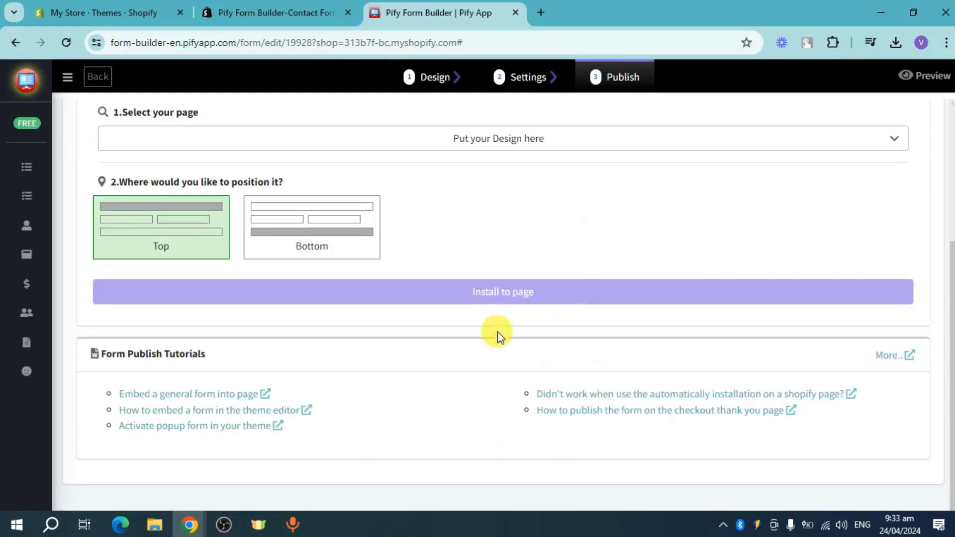
left_click(503, 294)
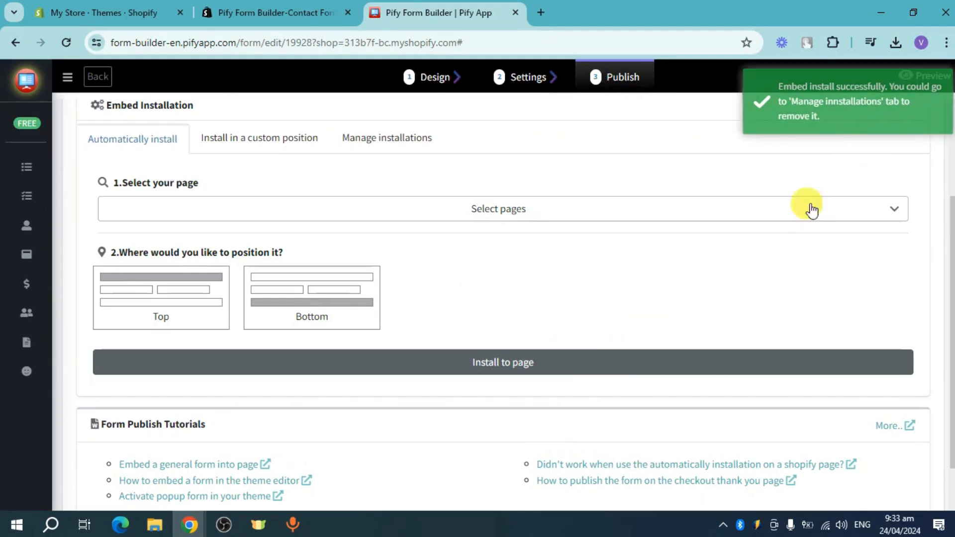
scroll(770, 250, "up", 2)
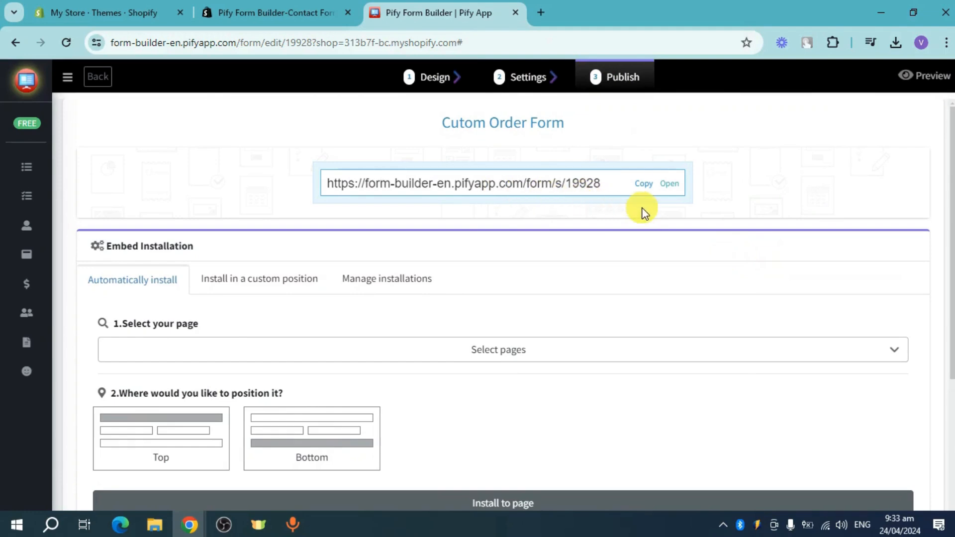
Switch to the Shopify admin and open the Default page template in the Refresh theme's editor
left_click(100, 11)
scroll(792, 278, "down", 4)
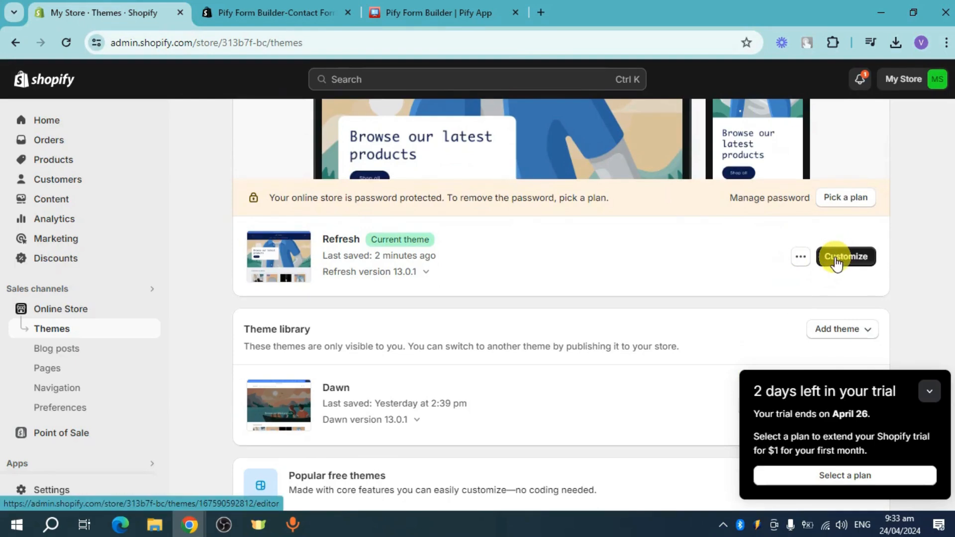
left_click(835, 259)
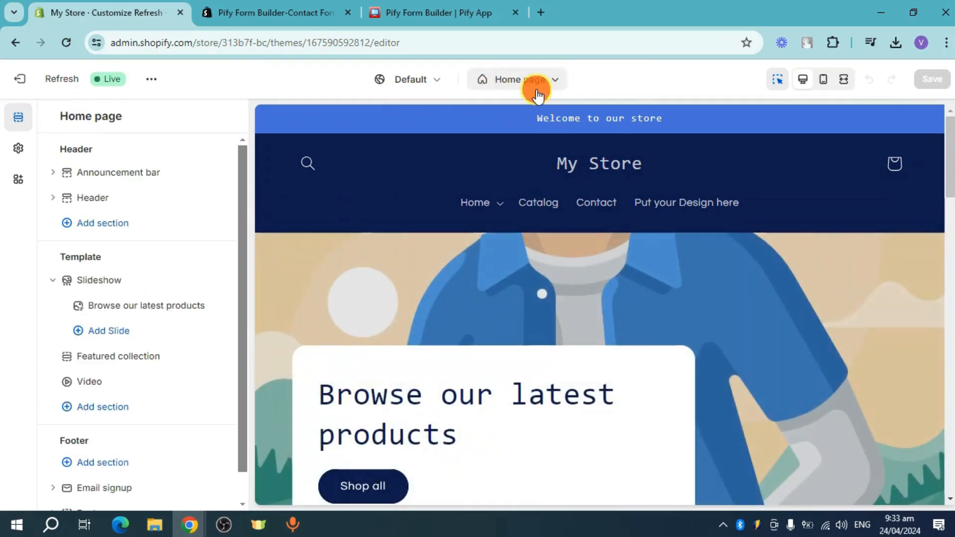
left_click(533, 80)
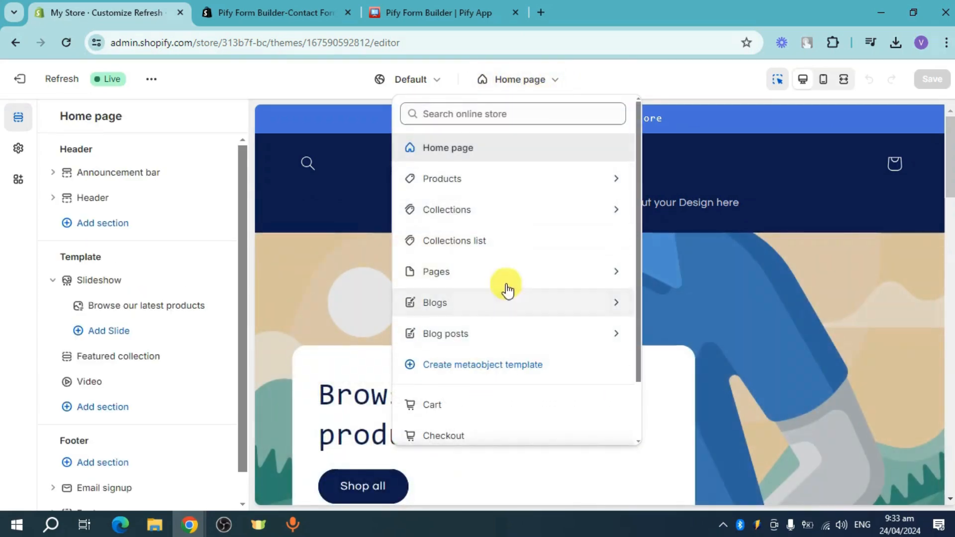
left_click(510, 272)
left_click(532, 190)
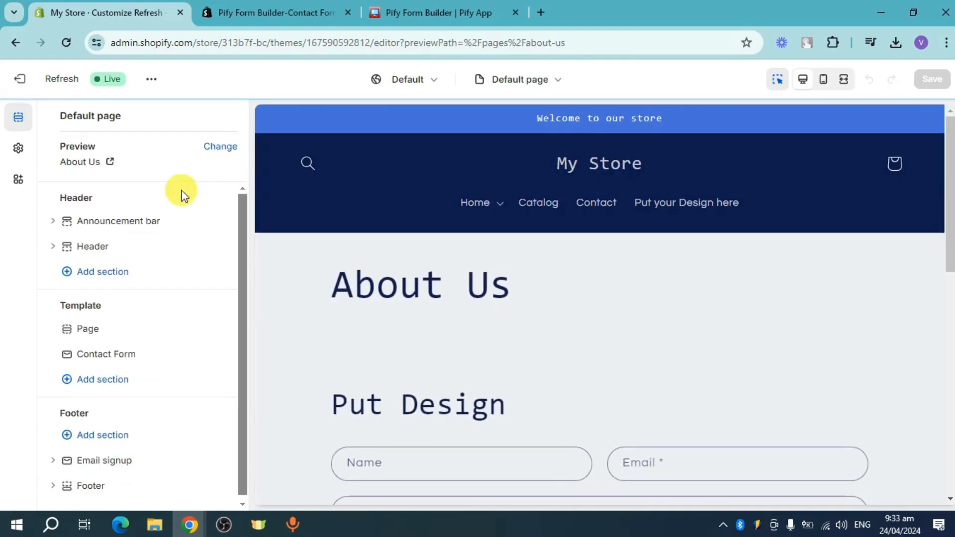
Change the template's preview page to "Put your Design here"
left_click(81, 162)
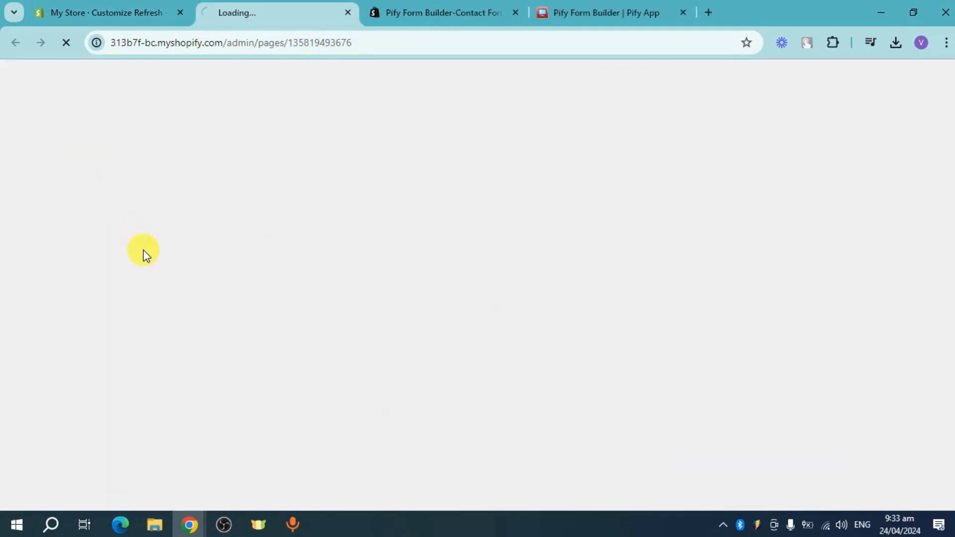
left_click(346, 13)
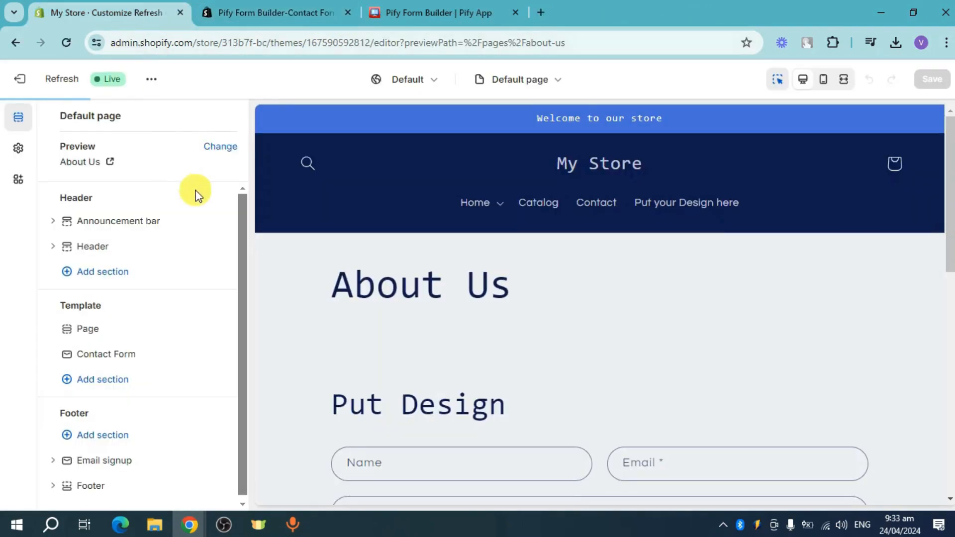
left_click(220, 148)
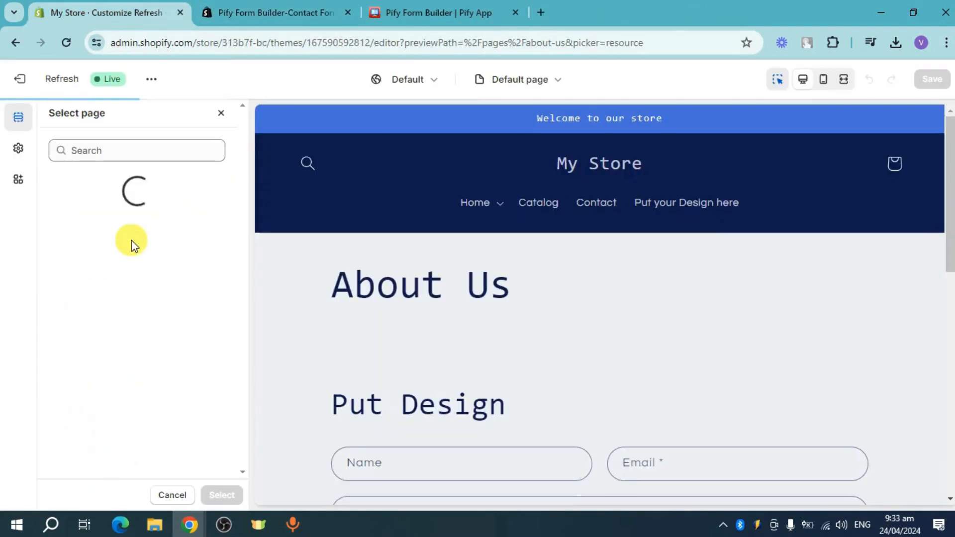
left_click(134, 264)
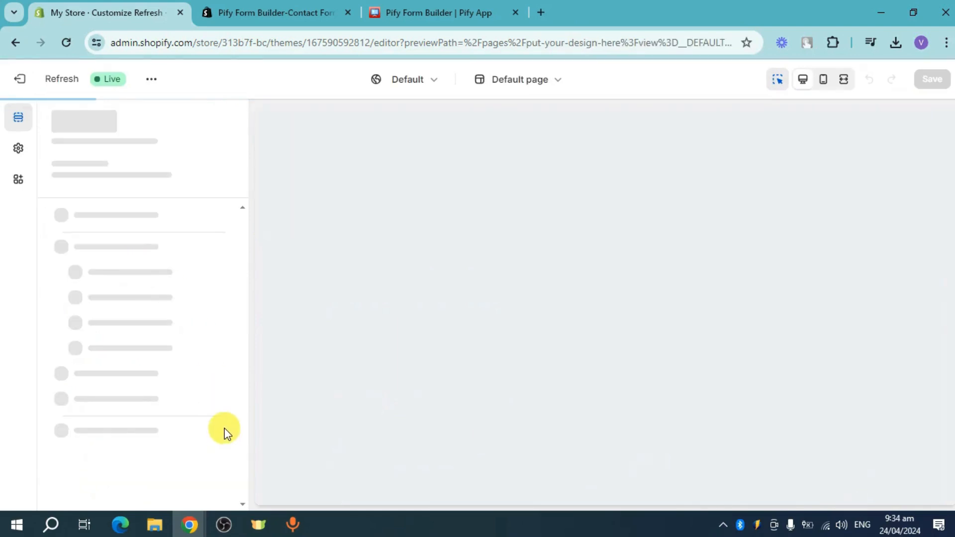
Remove the "Put Design" Contact Form section from the Default page template
scroll(623, 386, "down", 5)
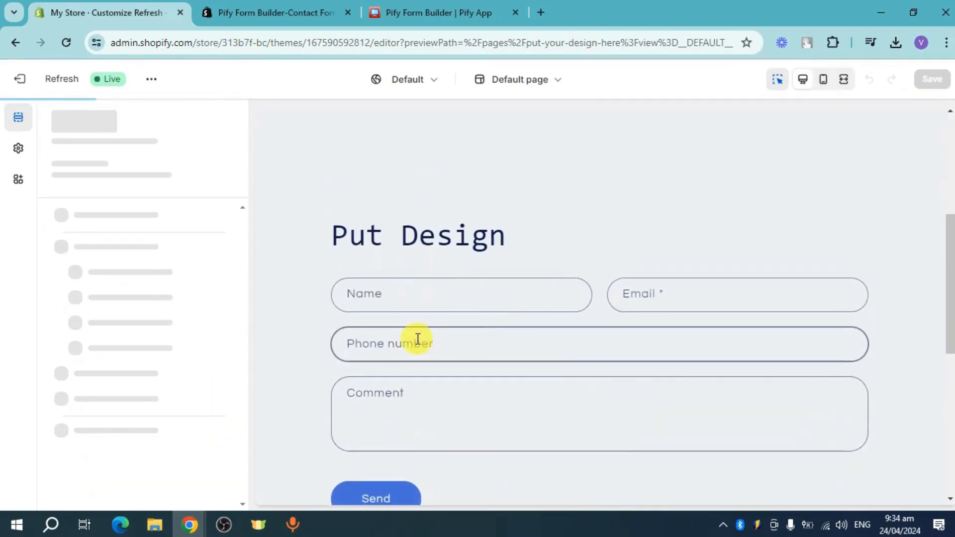
scroll(445, 394, "down", 12)
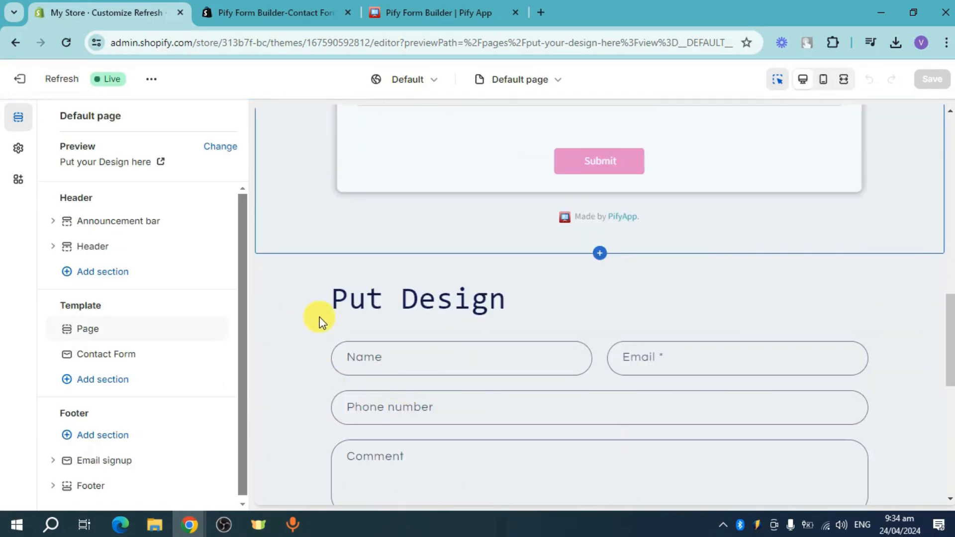
left_click(293, 326)
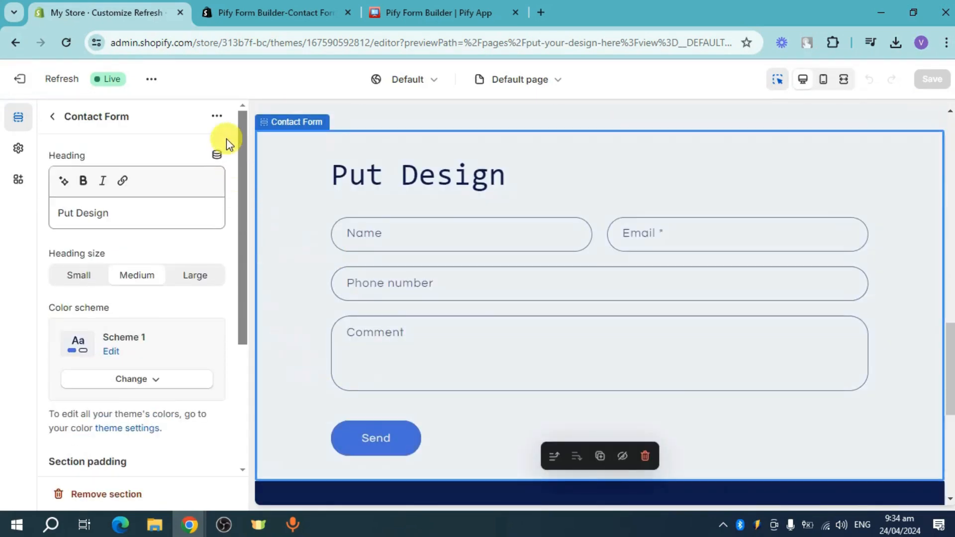
left_click(218, 118)
left_click(222, 199)
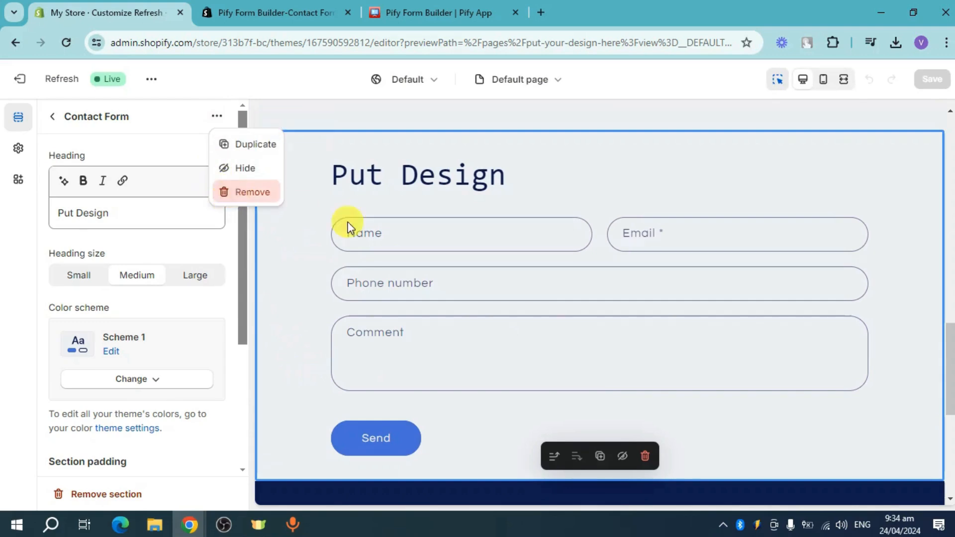
Check the embedded custom order form in the page preview and save the theme changes
scroll(623, 291, "up", 10)
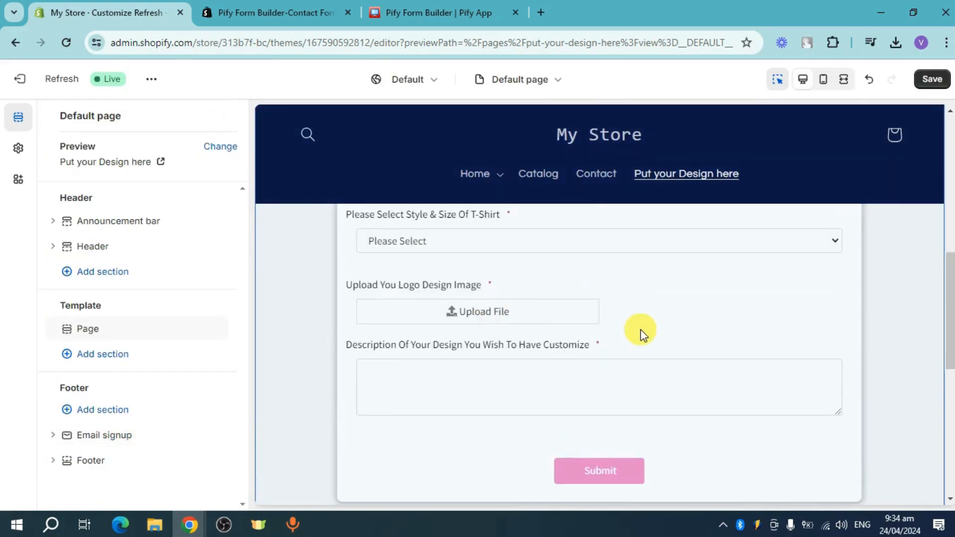
scroll(639, 330, "up", 5)
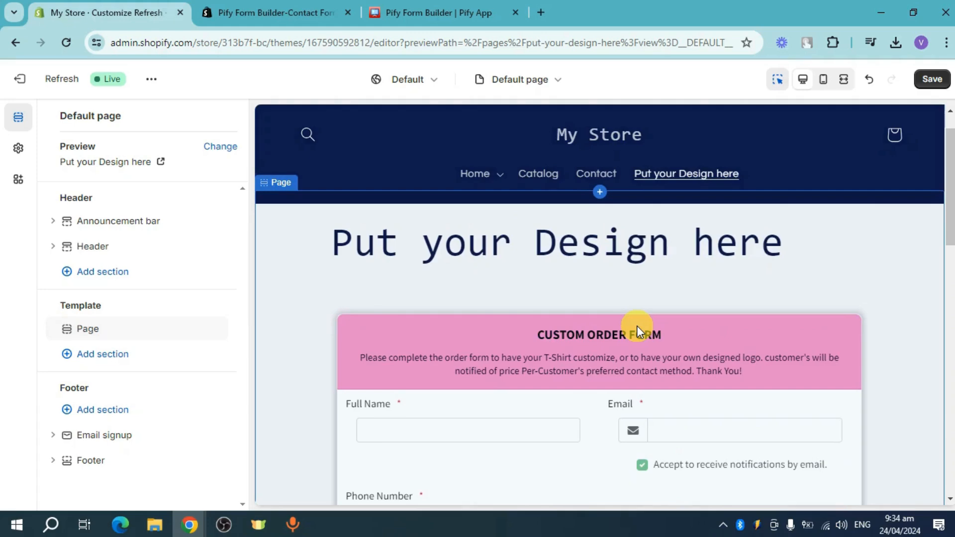
scroll(637, 327, "down", 3)
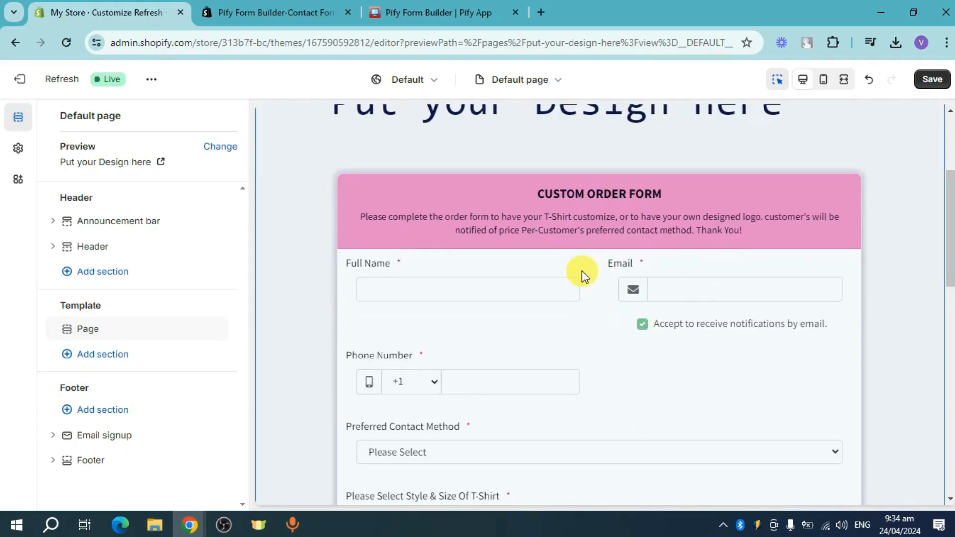
left_click(932, 78)
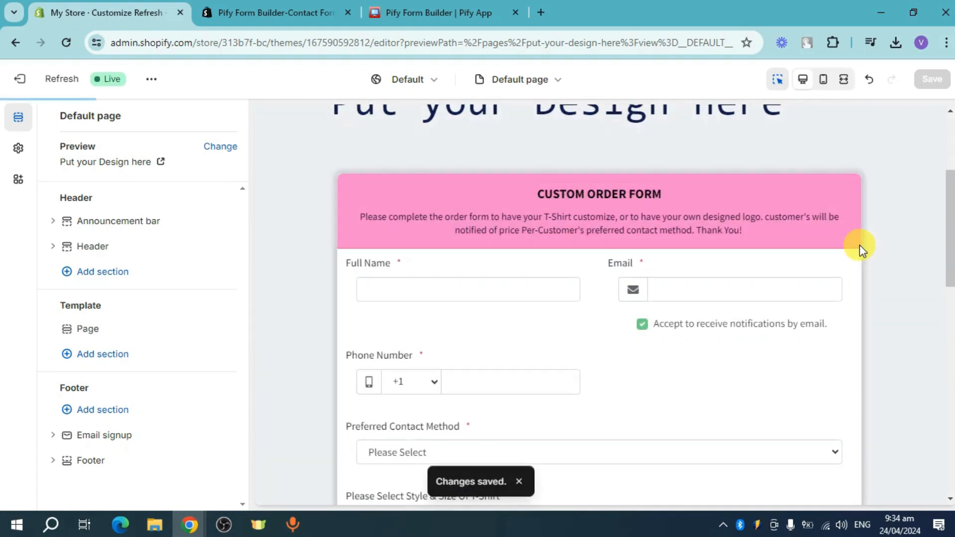